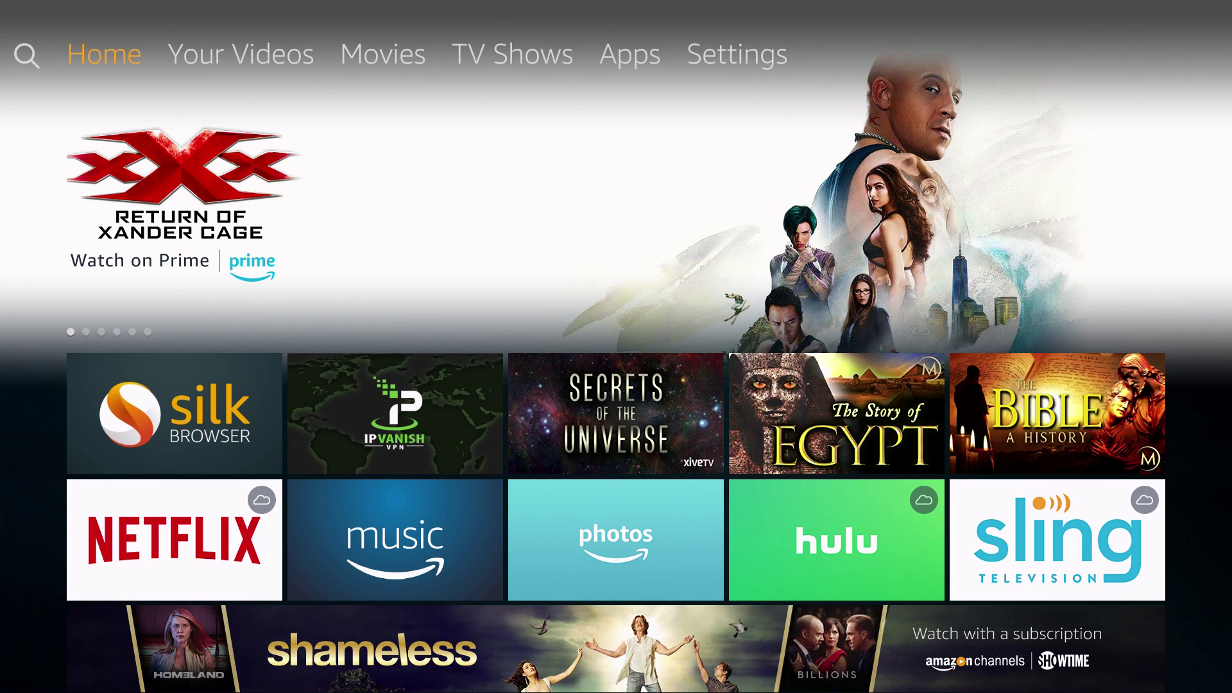
# Step: Open the Device section of the Fire TV settings
pyautogui.press('Right')
pyautogui.press('Right')
pyautogui.press('Right')
pyautogui.press('Right')
pyautogui.press('Right')
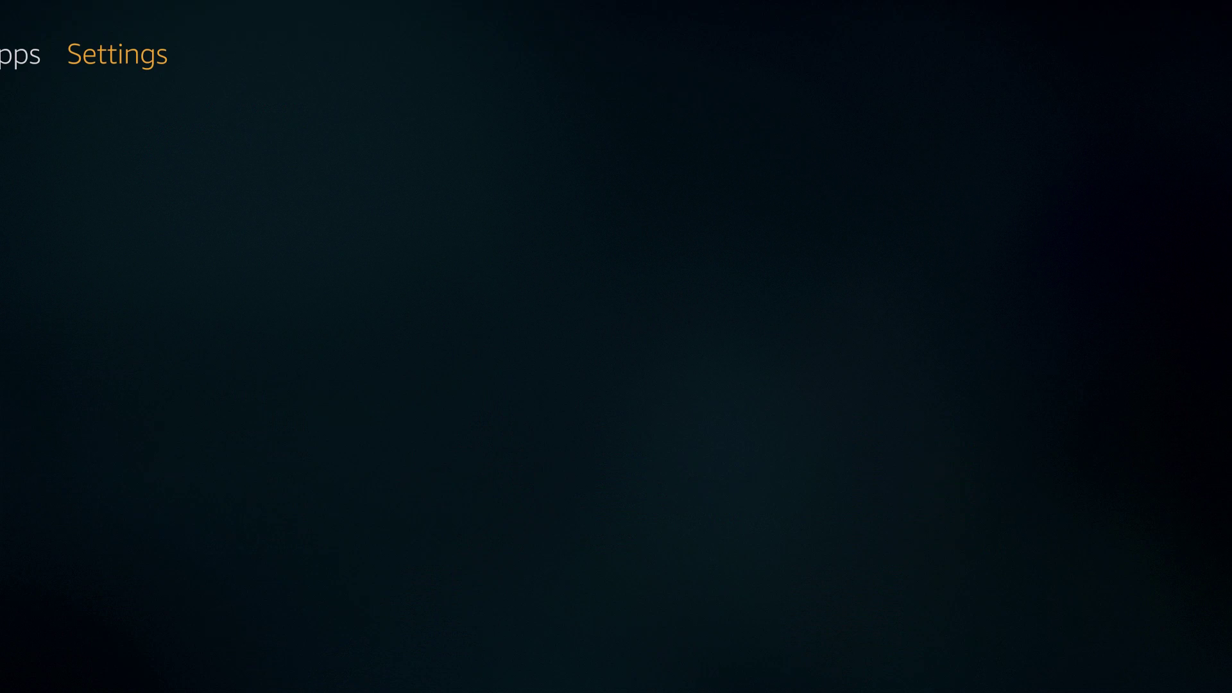
pyautogui.press('Down')
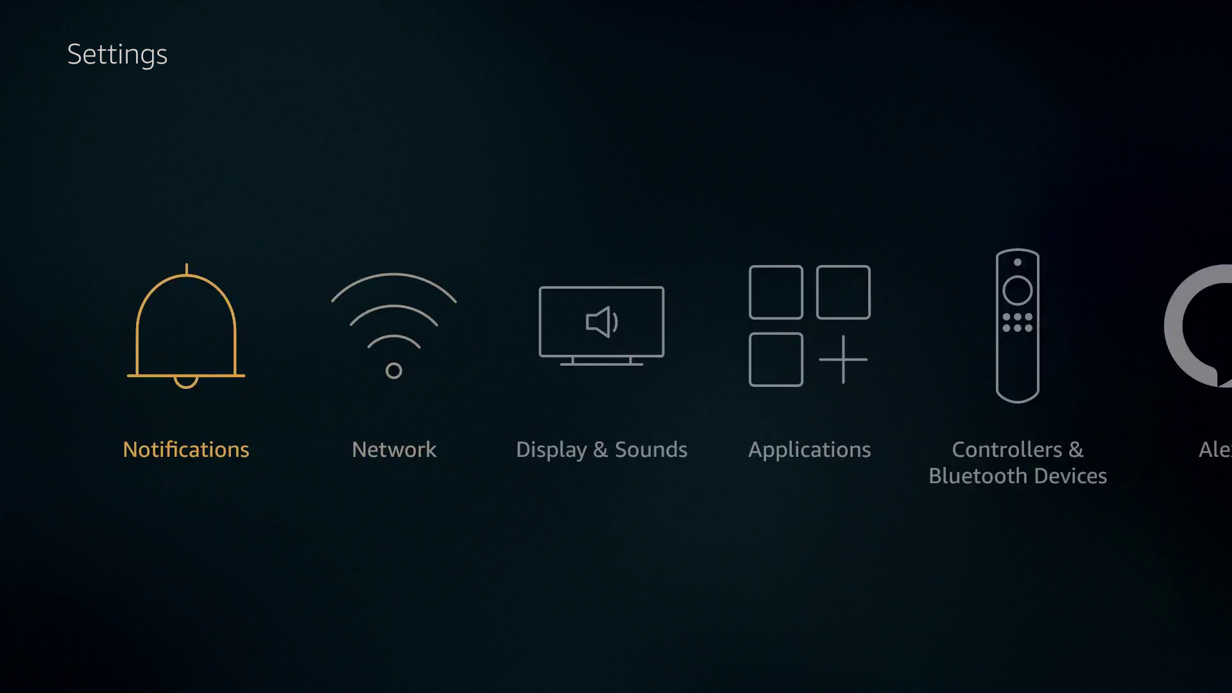
pyautogui.press('Right')
pyautogui.press('Right')
pyautogui.press('Right')
pyautogui.press('Right')
pyautogui.press('Right')
pyautogui.press('Right')
pyautogui.press('Right')
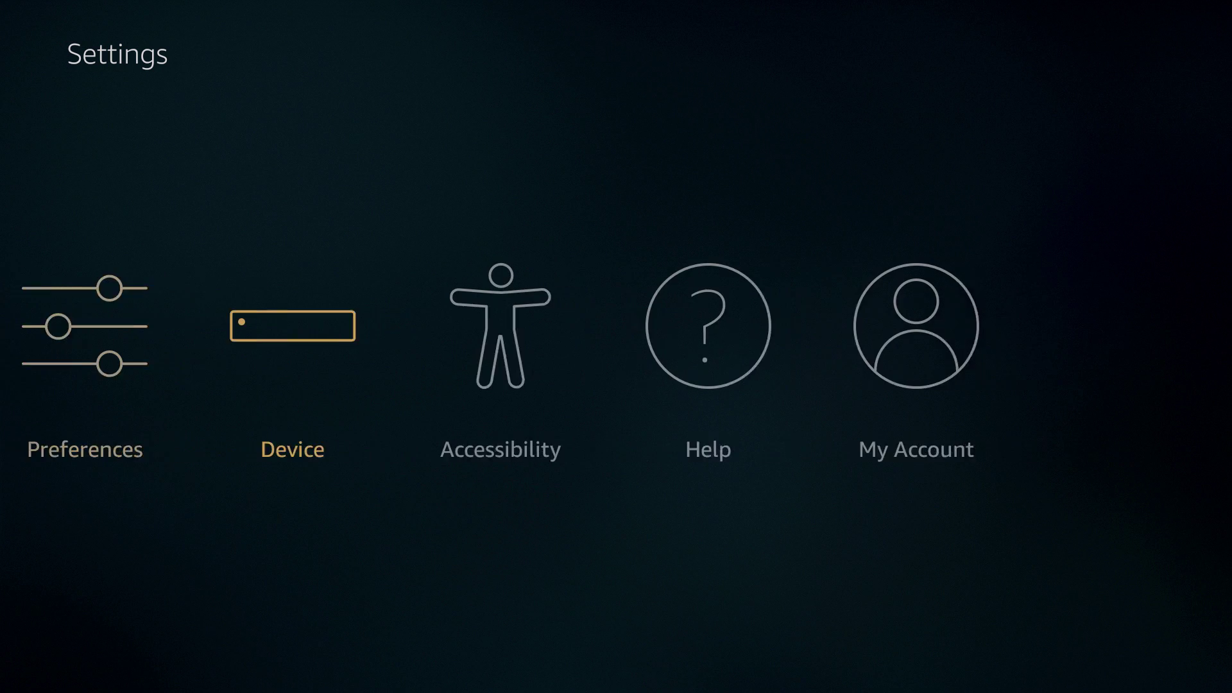
pyautogui.press('Return')
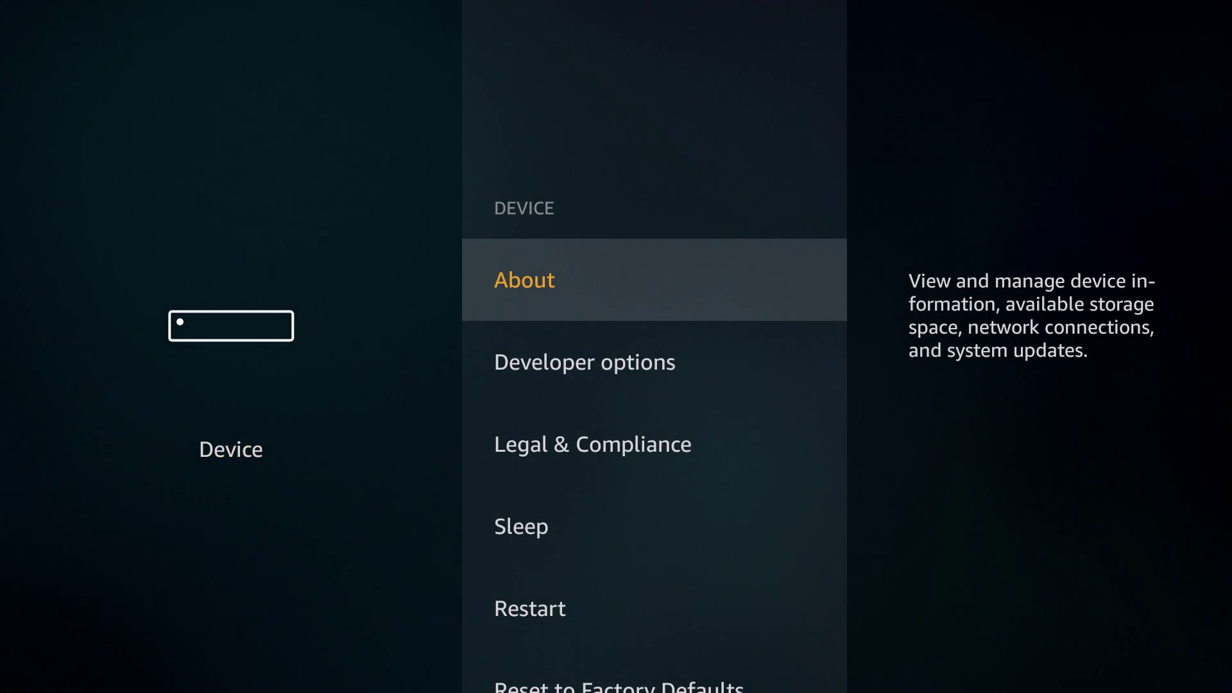
# Step: Turn on Apps from Unknown Sources in the developer options, accept the warning, and return to the home screen
pyautogui.press('Down')
pyautogui.press('Return')
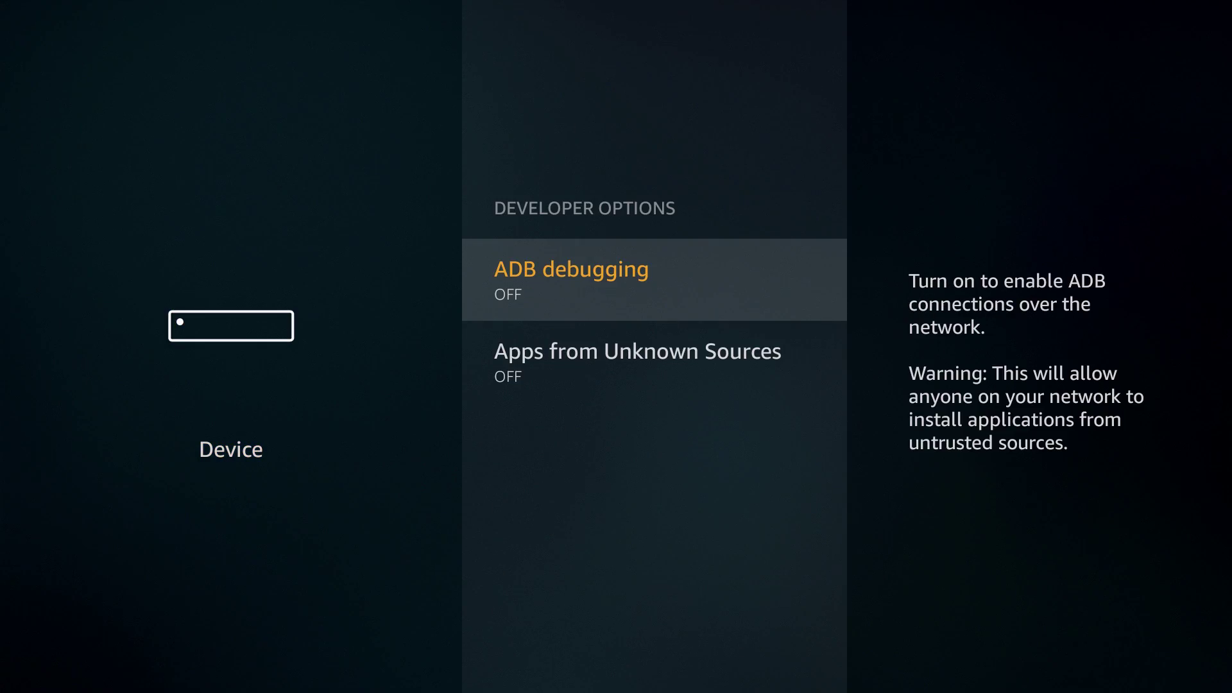
pyautogui.press('Down')
pyautogui.press('Return')
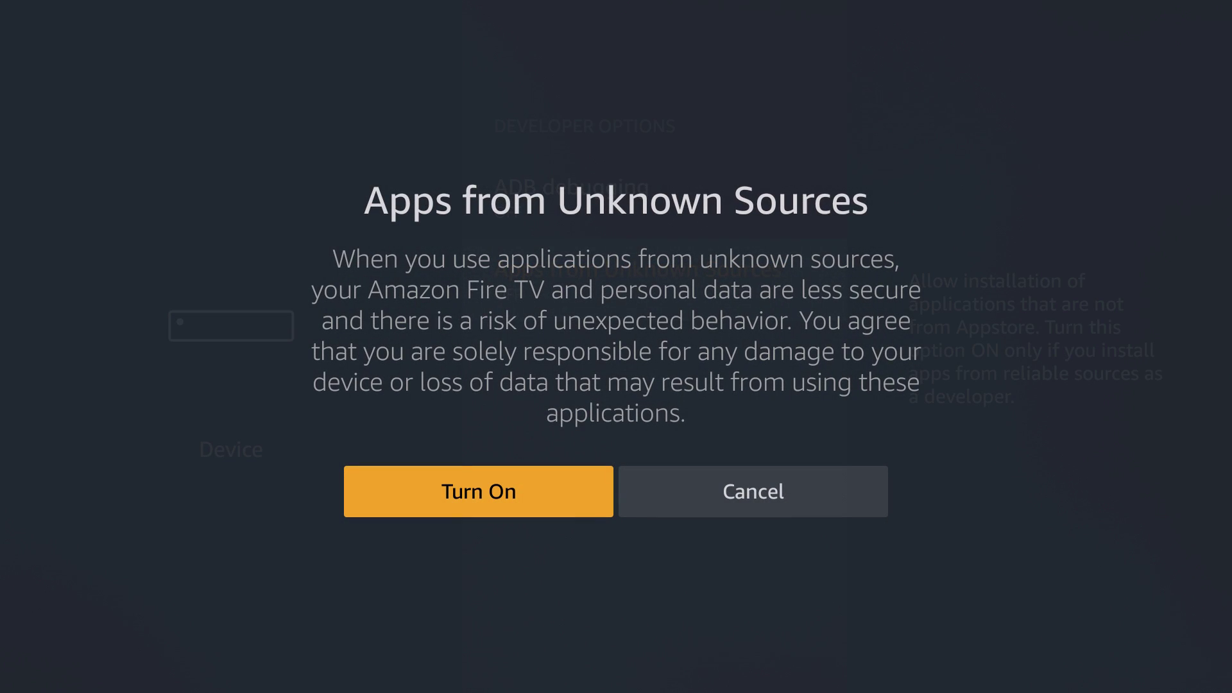
pyautogui.press('Return')
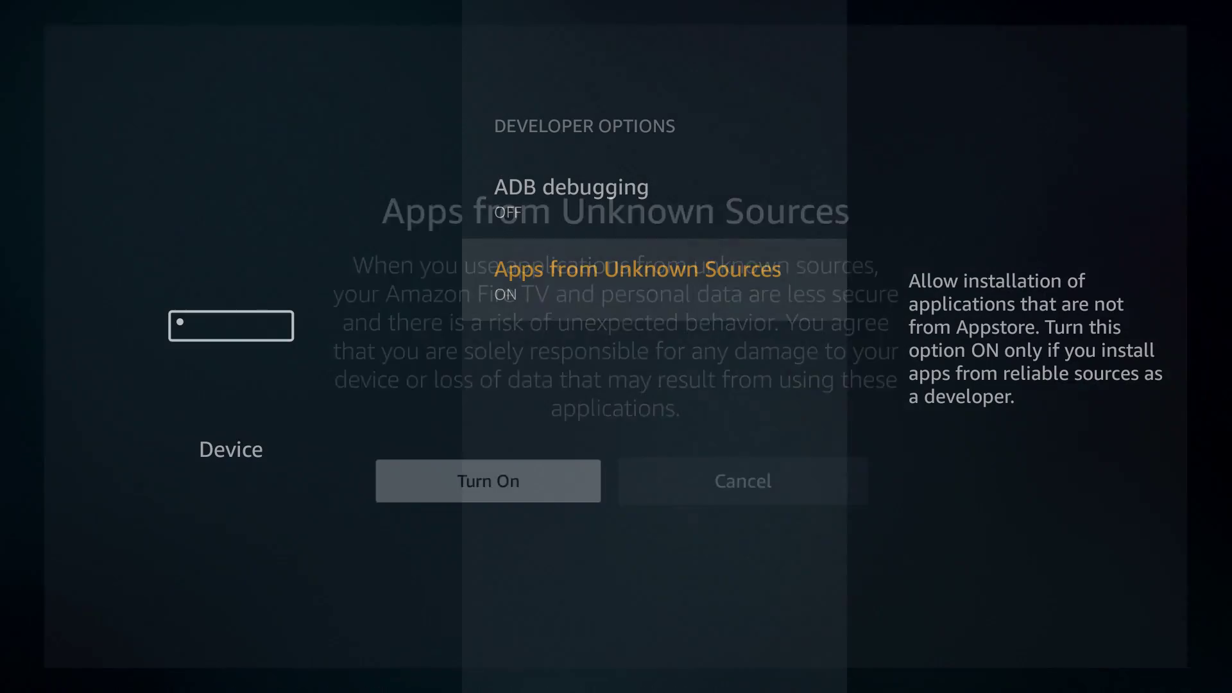
pyautogui.press('Escape')
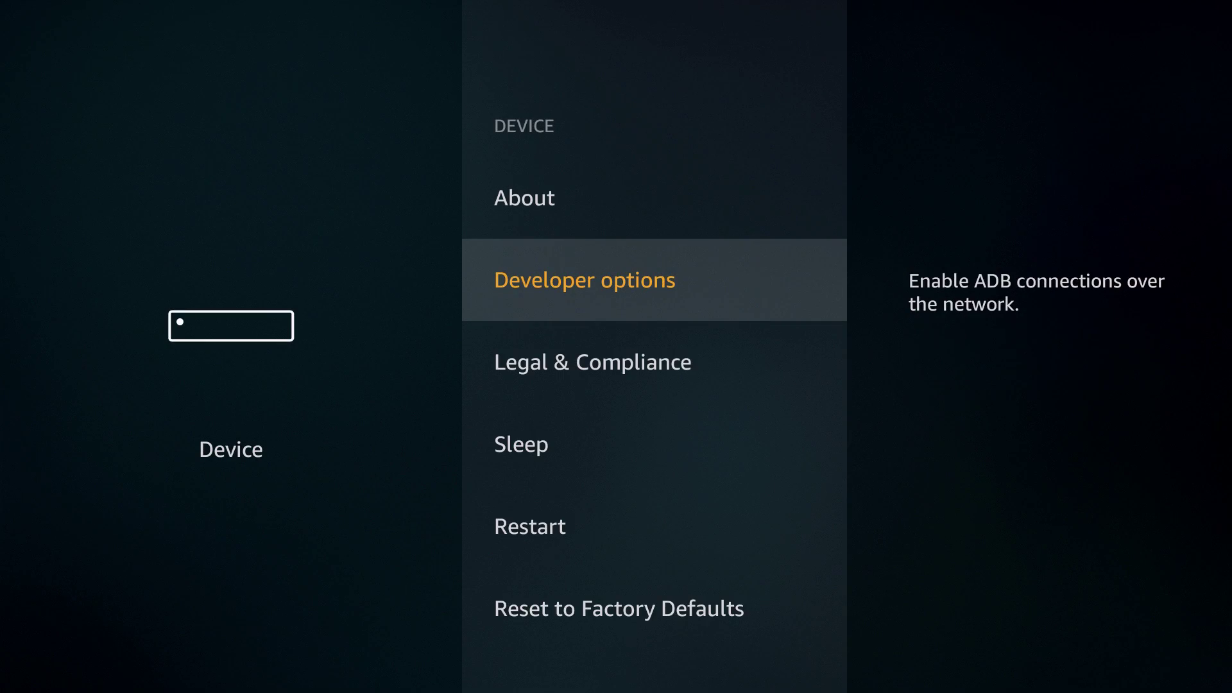
pyautogui.press('Home')
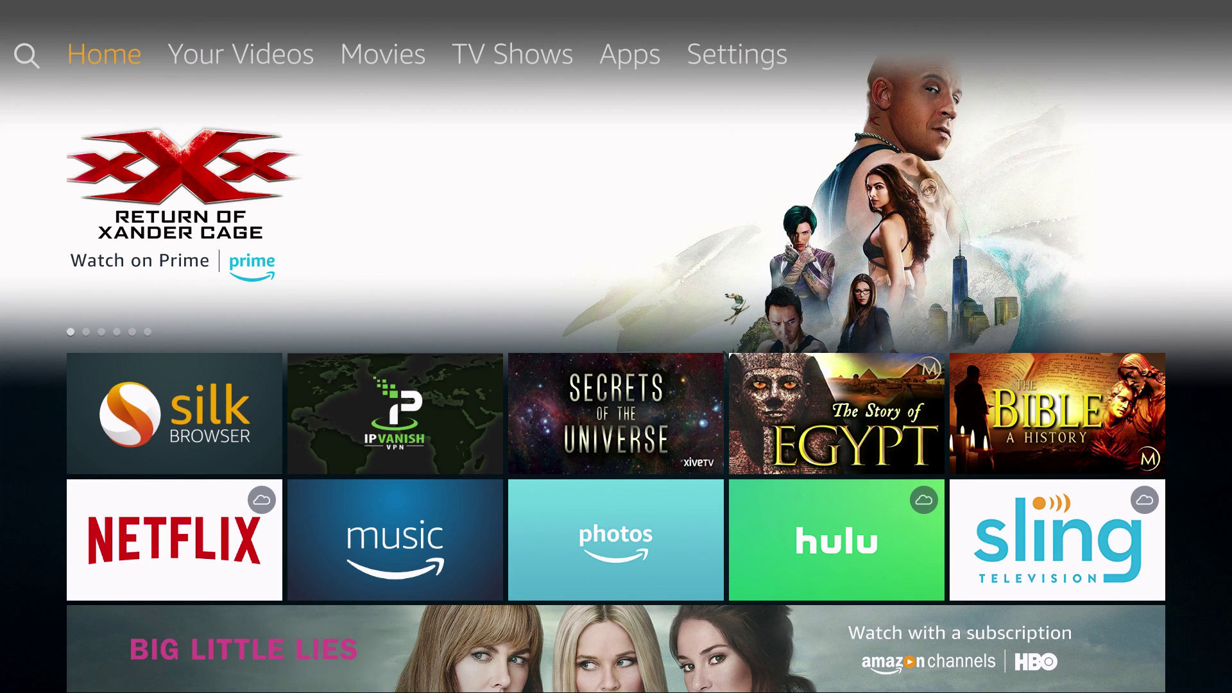
# Step: Open the search screen and enter "Dow" as the search text
pyautogui.press('Left')
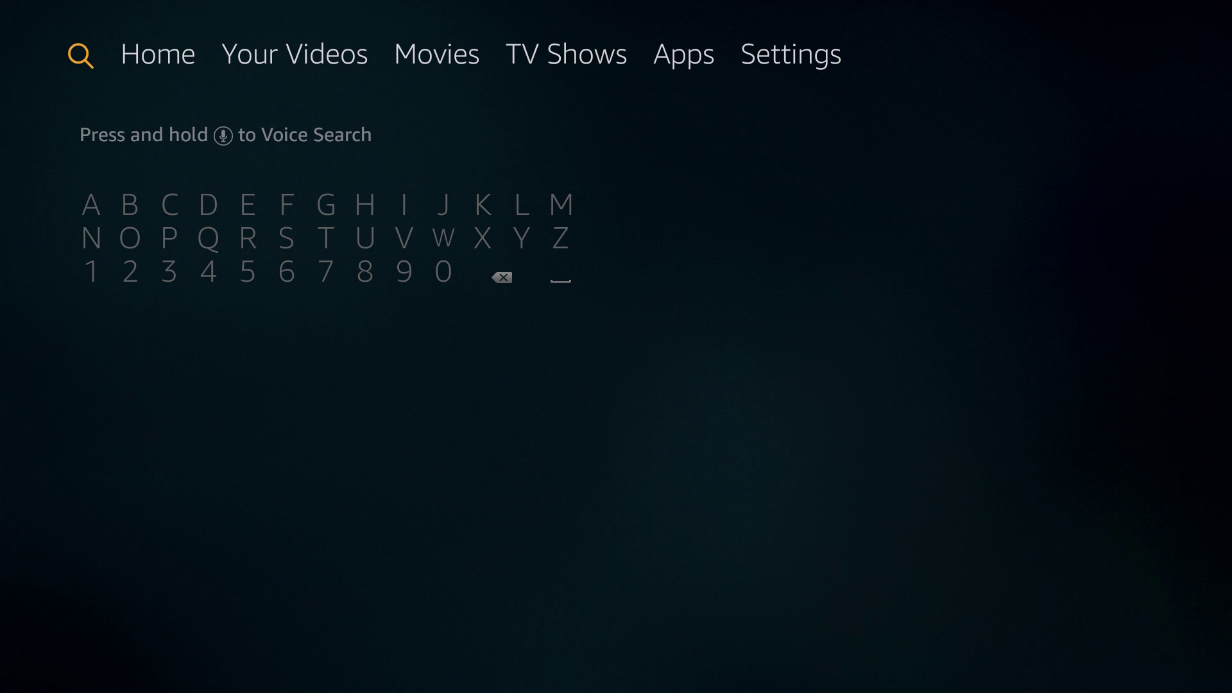
pyautogui.press('Down')
pyautogui.press('Right')
pyautogui.press('Right')
pyautogui.press('Right')
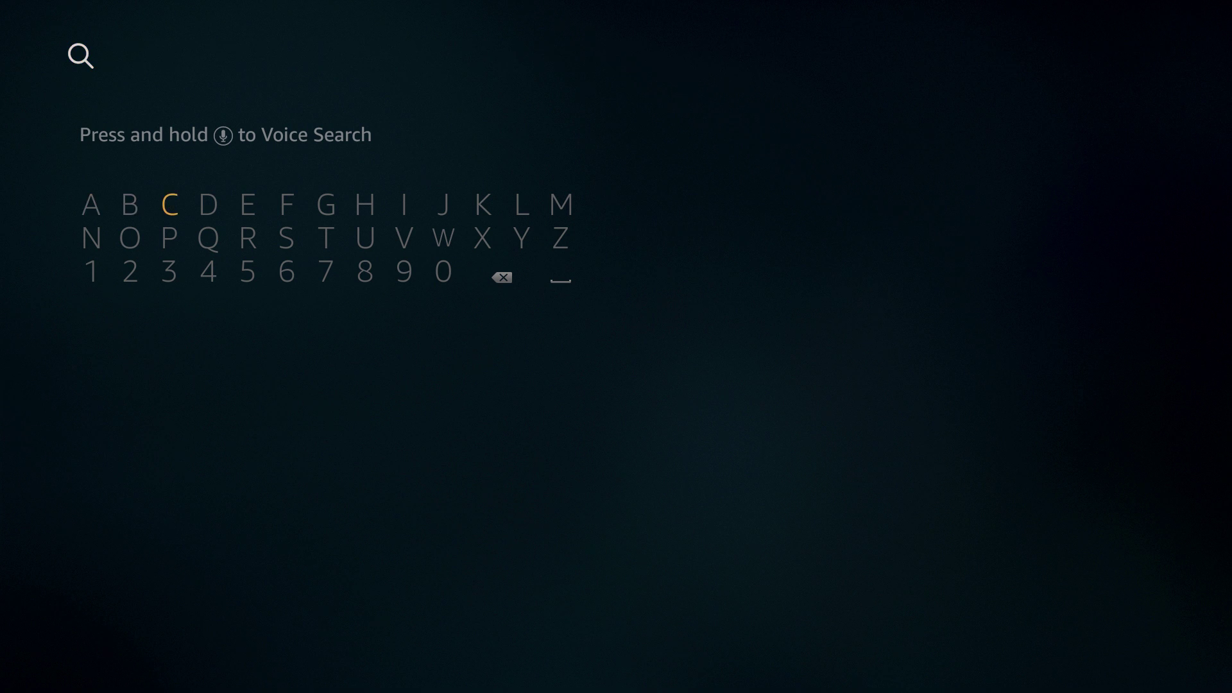
pyautogui.press('Return')
pyautogui.press('Left')
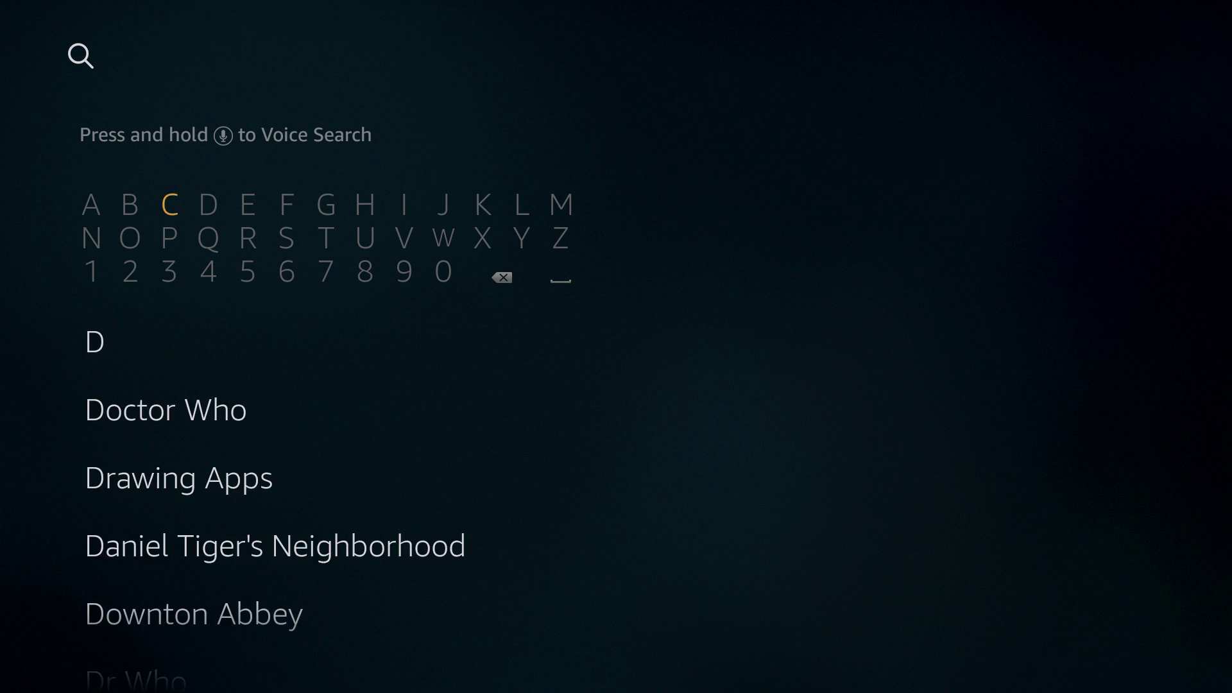
pyautogui.press('Left')
pyautogui.press('Down')
pyautogui.press('Return')
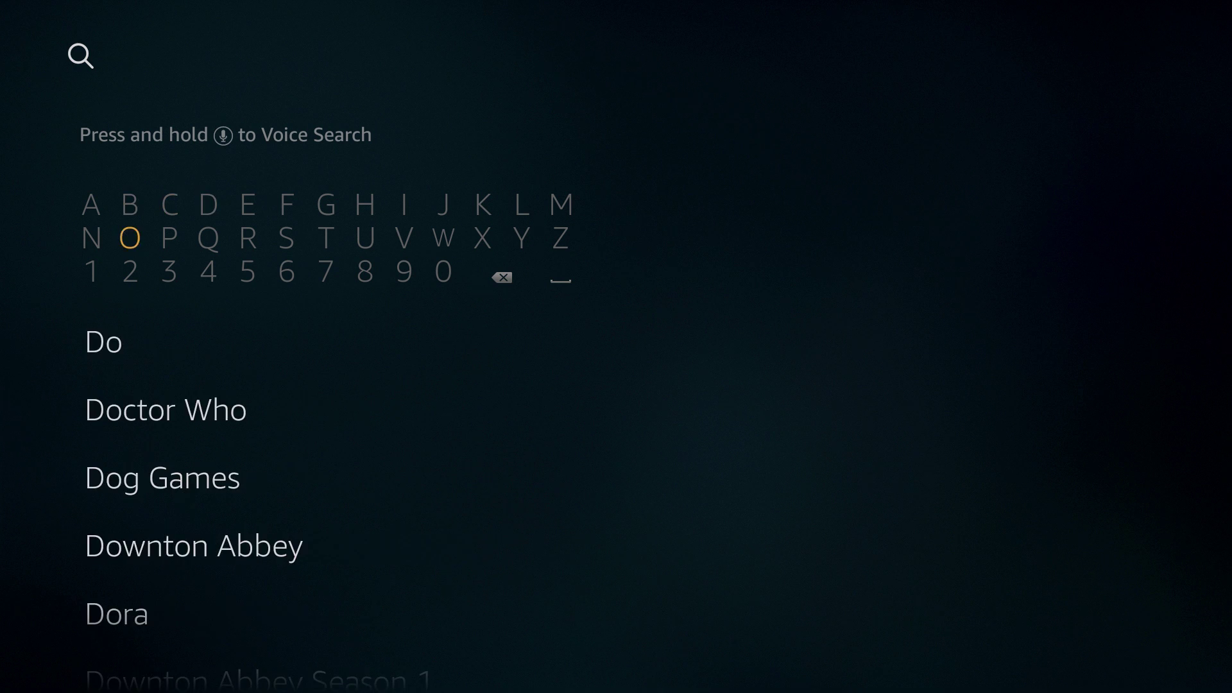
pyautogui.press('Left')
pyautogui.press('Left')
pyautogui.press('Left')
pyautogui.press('Left')
pyautogui.press('Return')
# Step: Choose the suggested search term Downloader
pyautogui.press('Down')
pyautogui.press('Down')
pyautogui.press('Down')
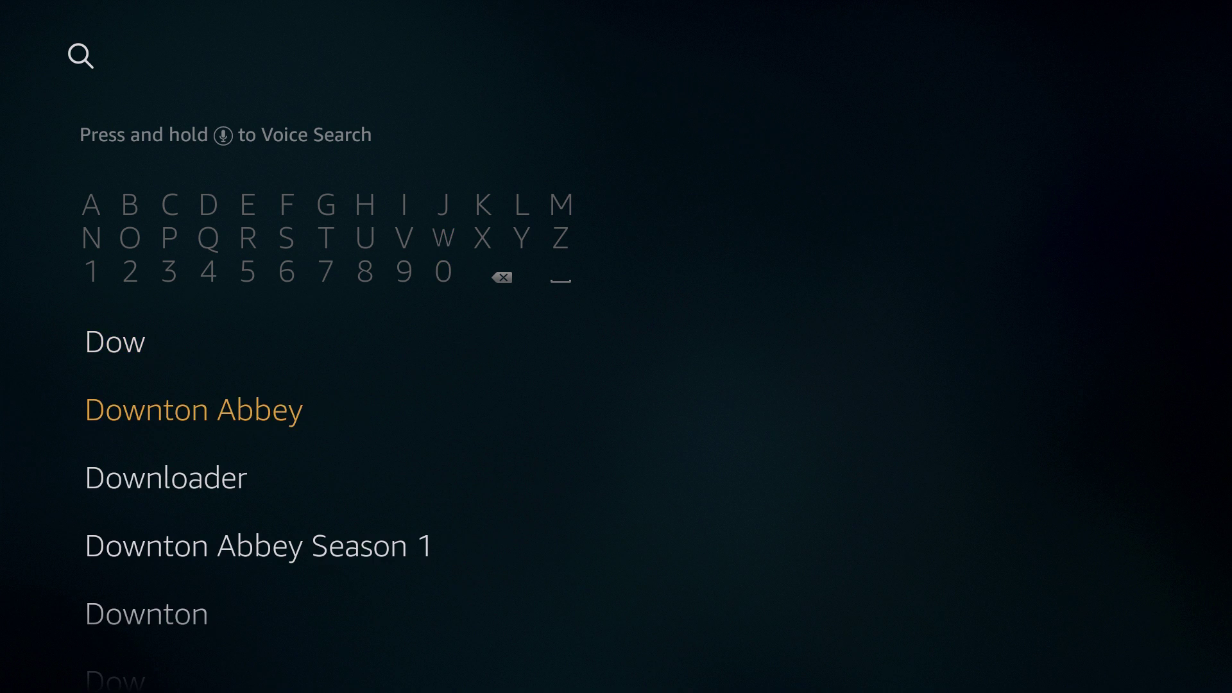
pyautogui.press('Down')
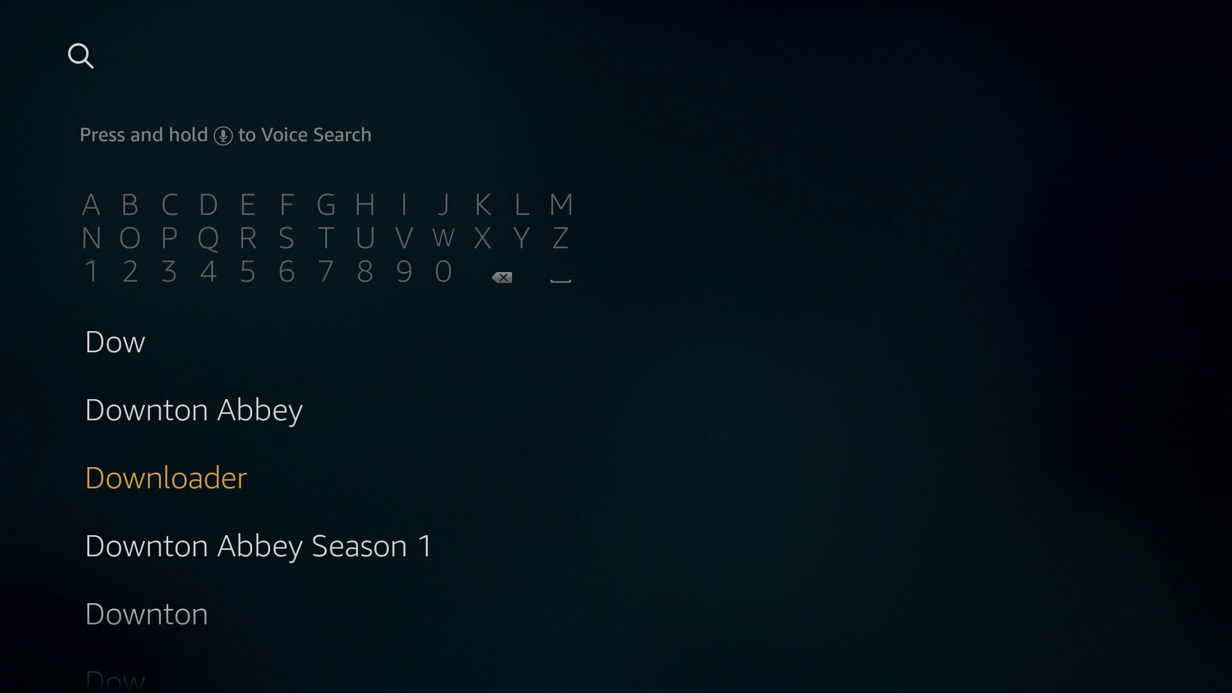
pyautogui.press('Return')
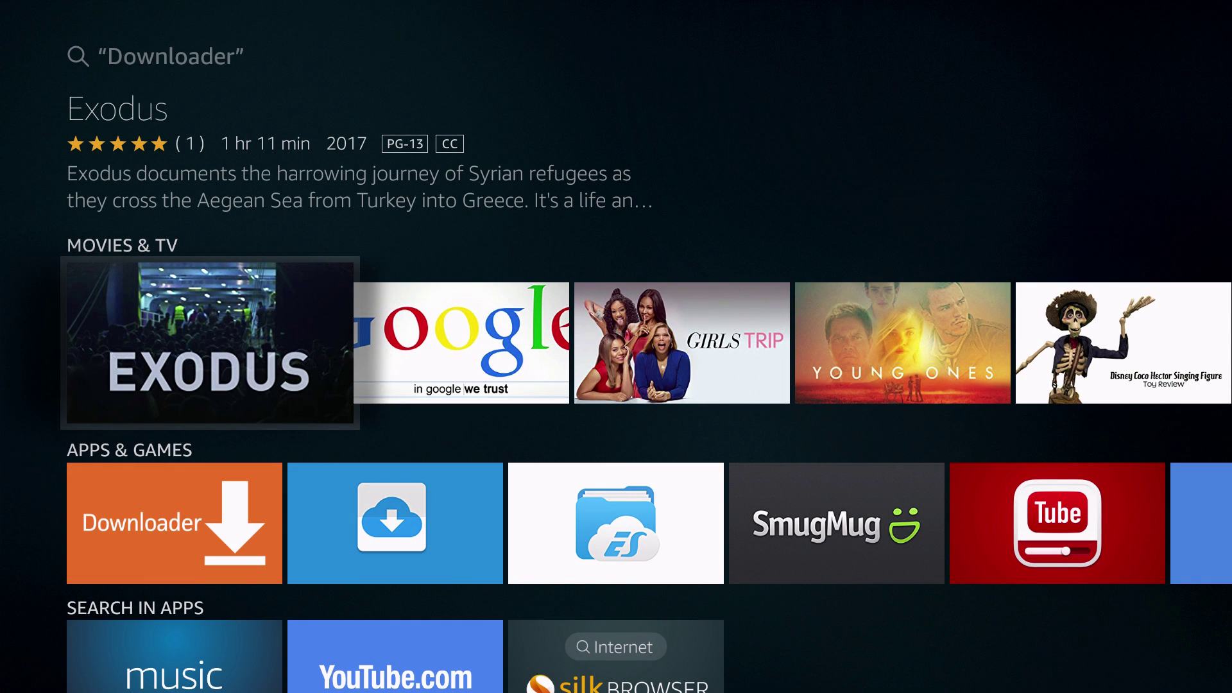
# Step: Open the Downloader app's page from the apps and games results and download the app
pyautogui.press('Down')
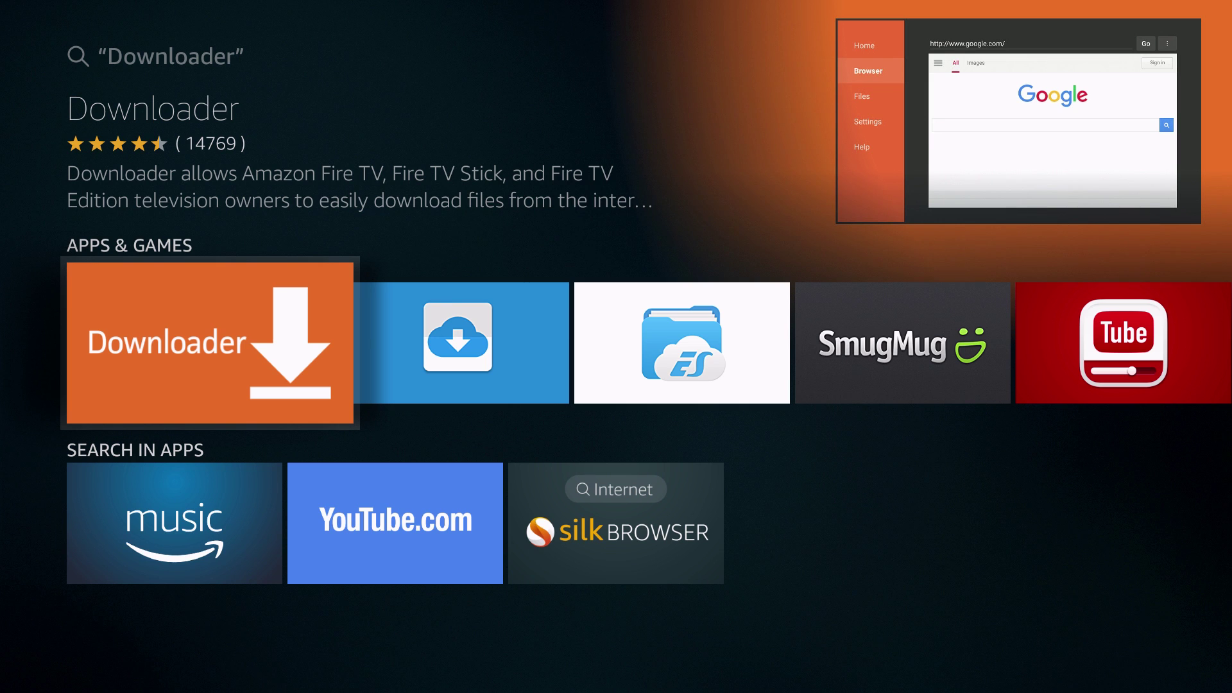
pyautogui.press('Return')
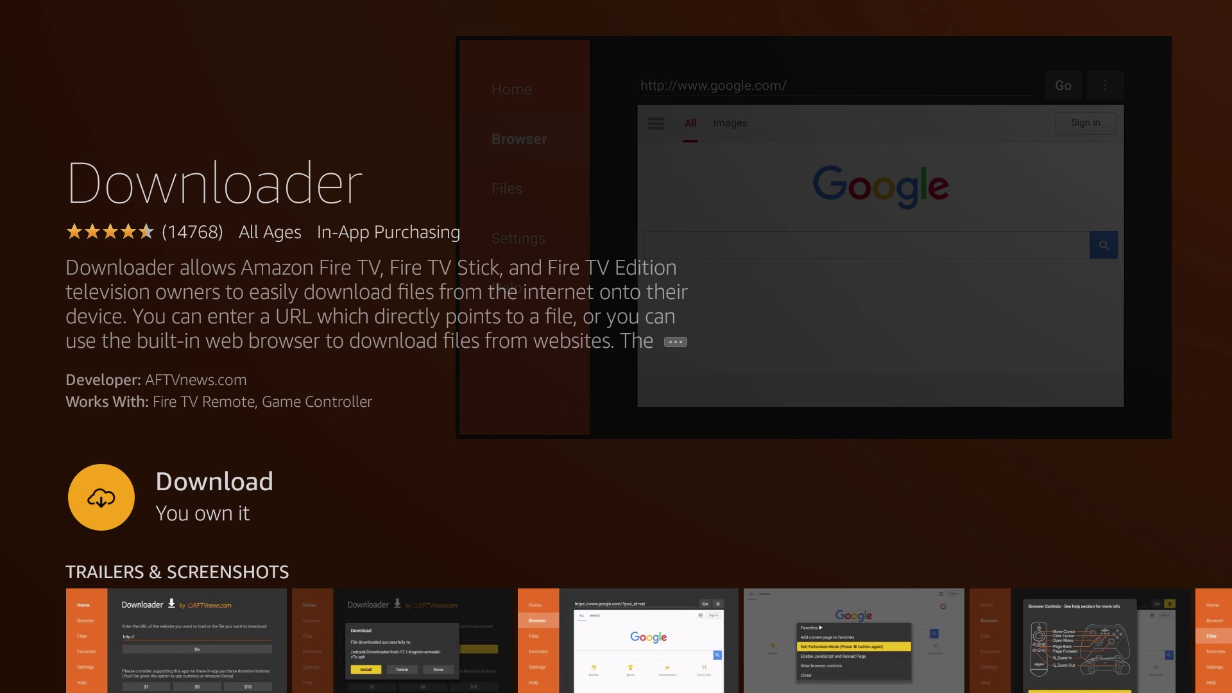
pyautogui.press('Return')
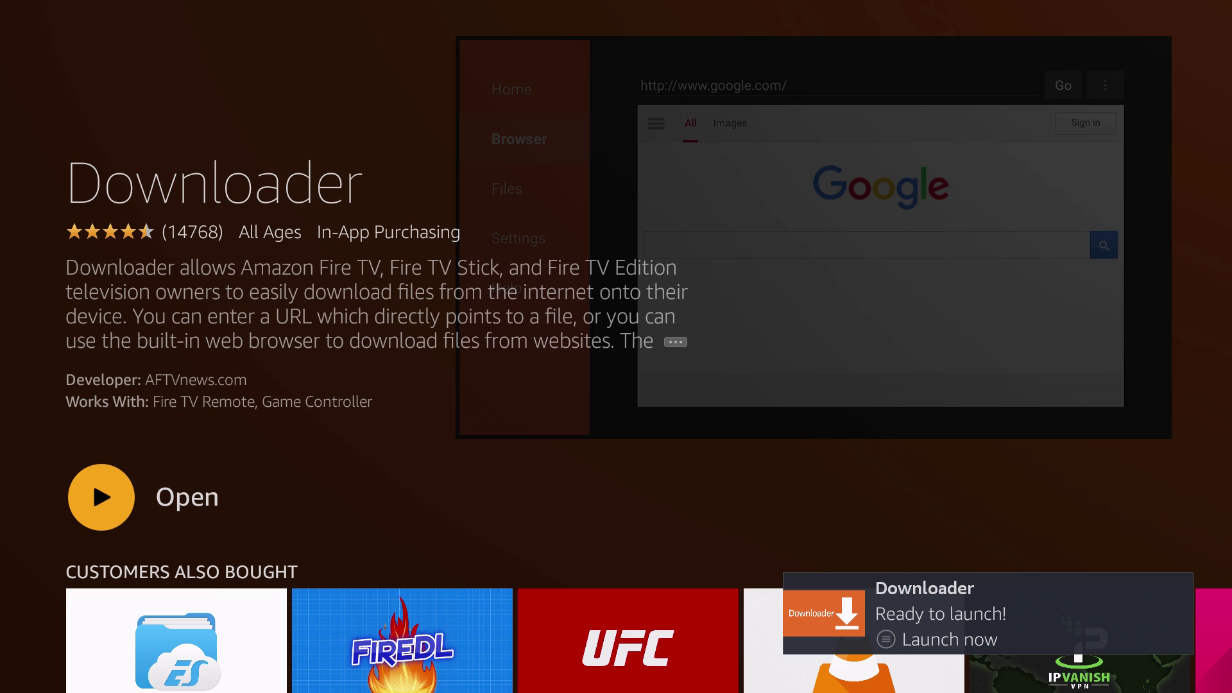
# Step: Launch Downloader, allow it to access photos, media and files, and dismiss the Quick Start Guide
pyautogui.press('Return')
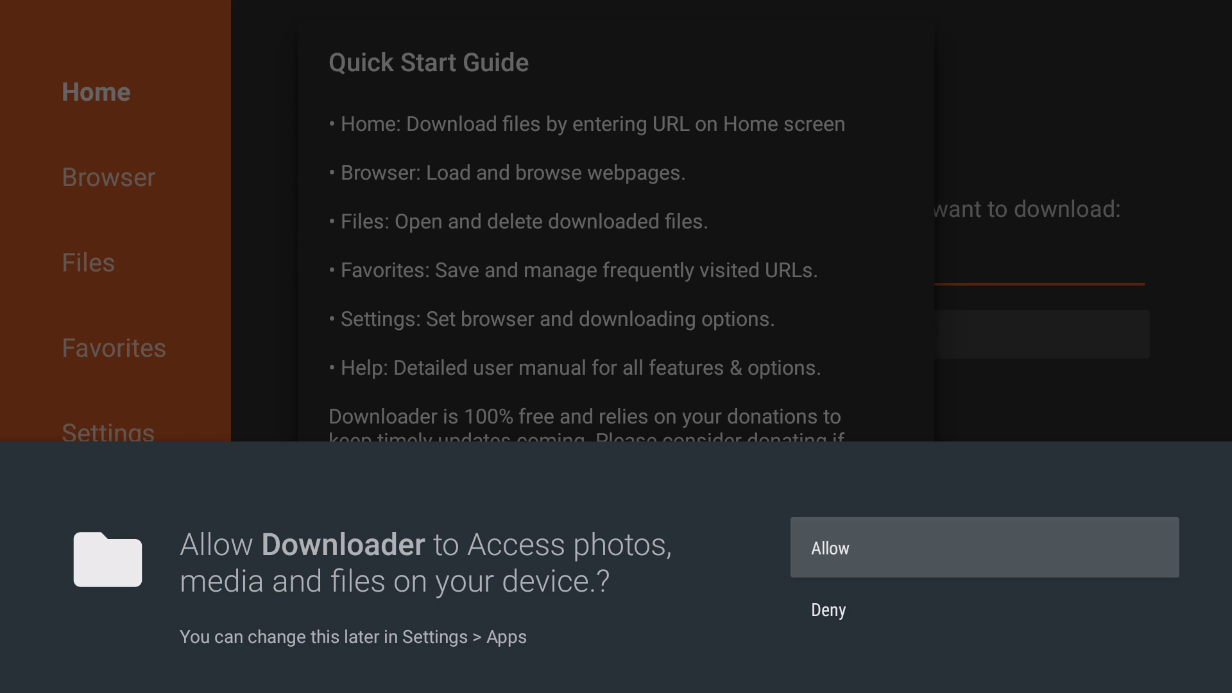
pyautogui.press('Return')
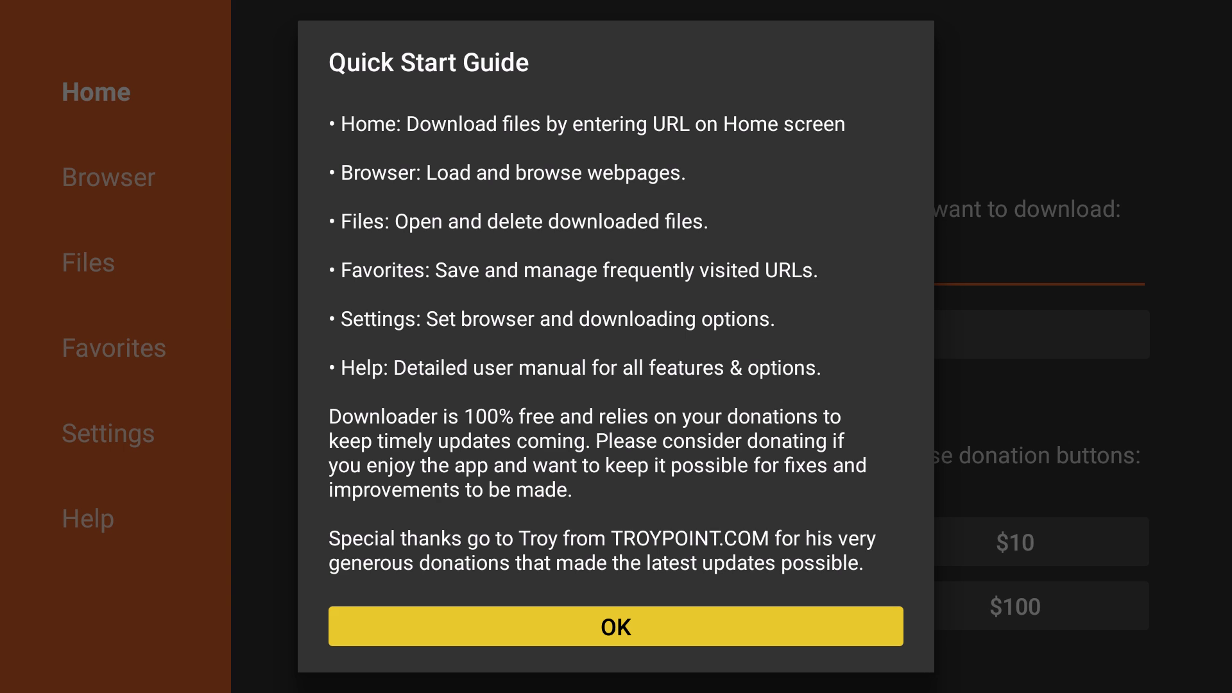
pyautogui.press('Return')
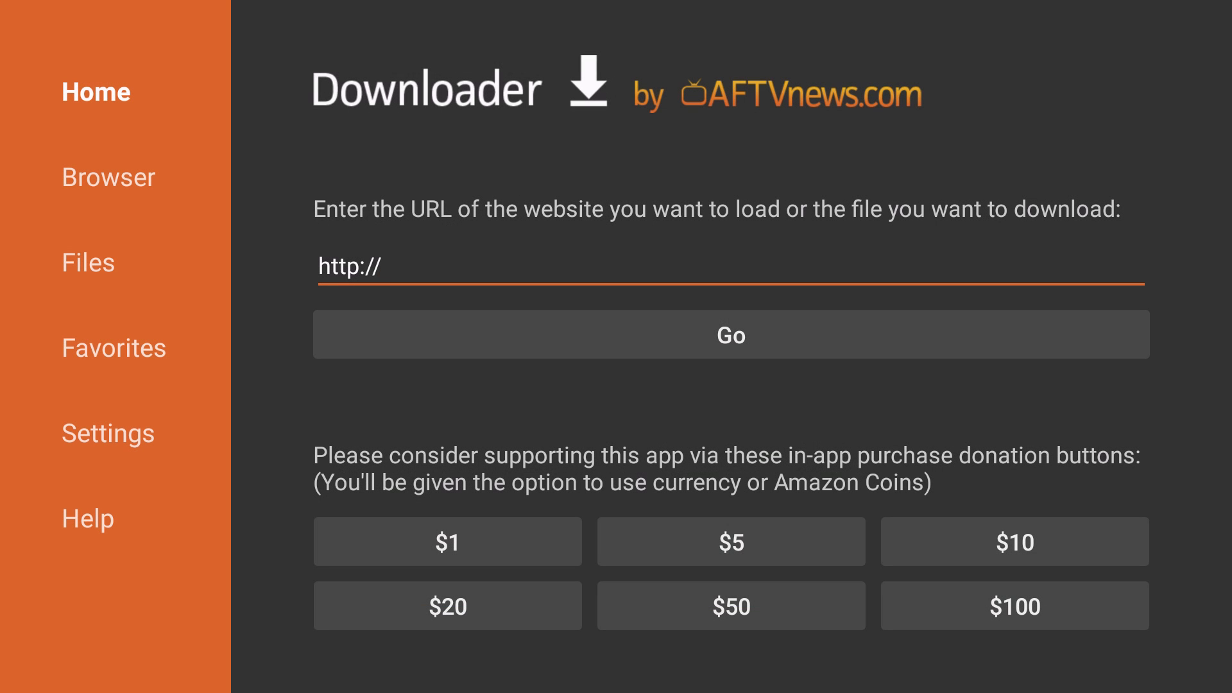
pyautogui.press('Return')
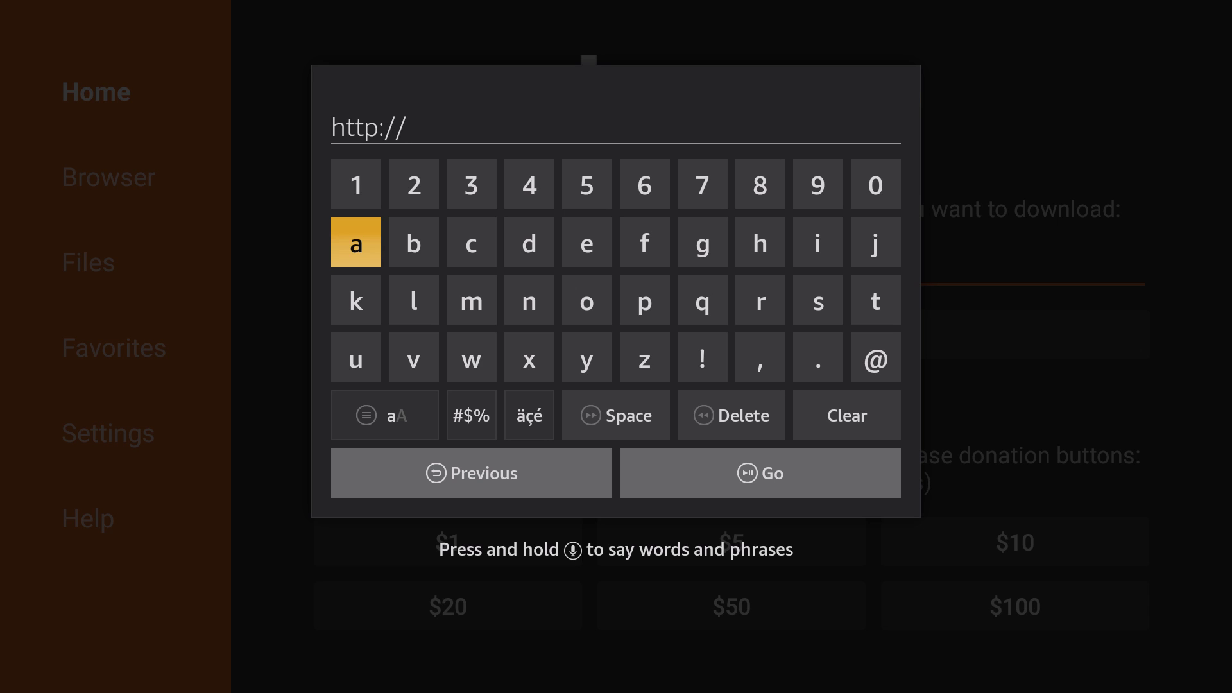
pyautogui.press('Down')
pyautogui.press('Left')
pyautogui.press('Return')
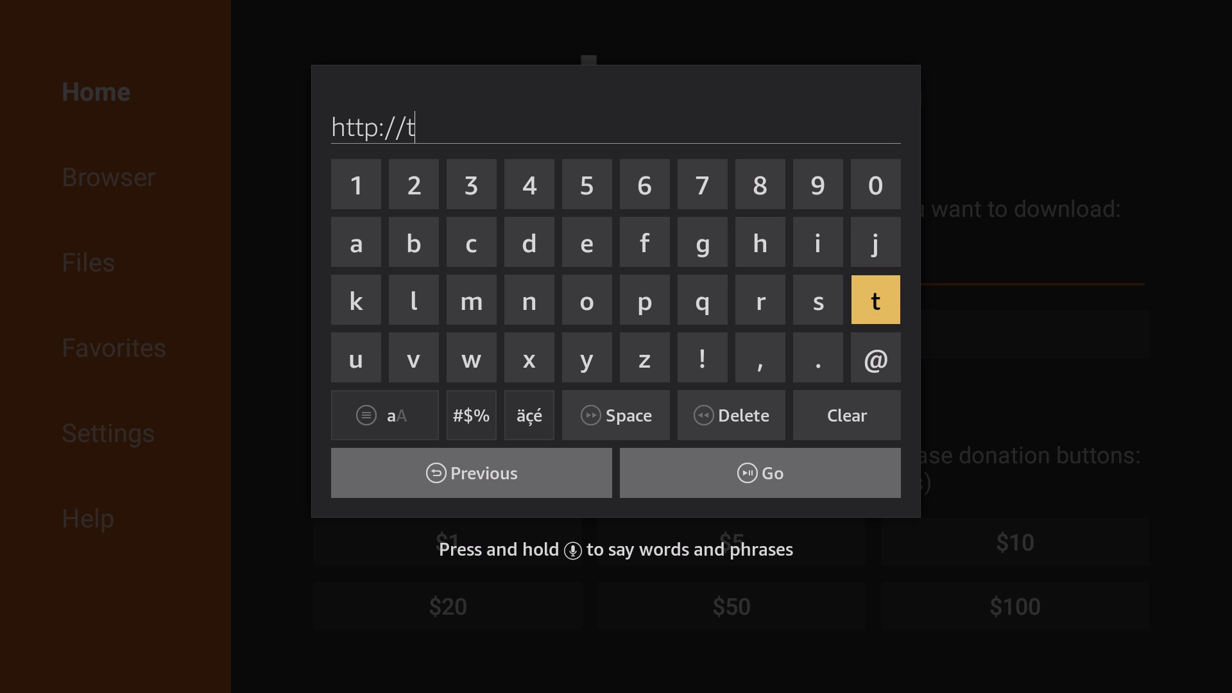
pyautogui.press('Right')
pyautogui.press('Right')
pyautogui.press('Left')
pyautogui.press('Up')
pyautogui.press('Return')
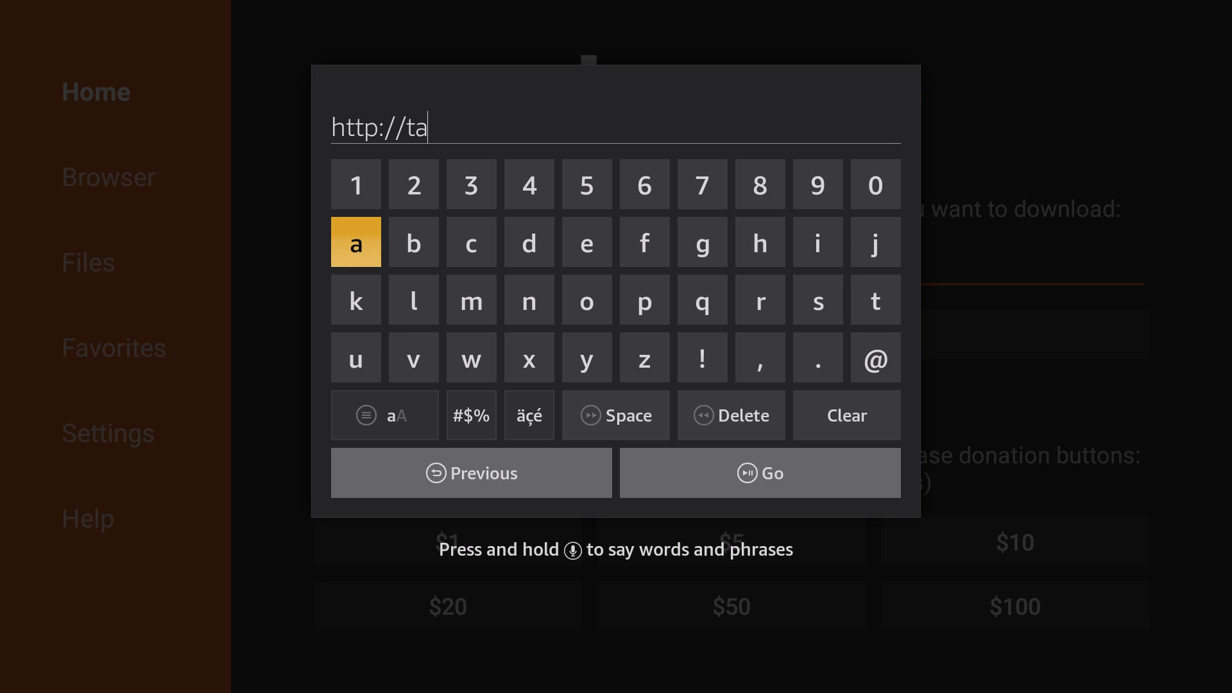
pyautogui.press('Right')
pyautogui.press('Right')
pyautogui.press('Right')
pyautogui.press('Right')
pyautogui.press('Right')
pyautogui.press('Right')
pyautogui.press('Right')
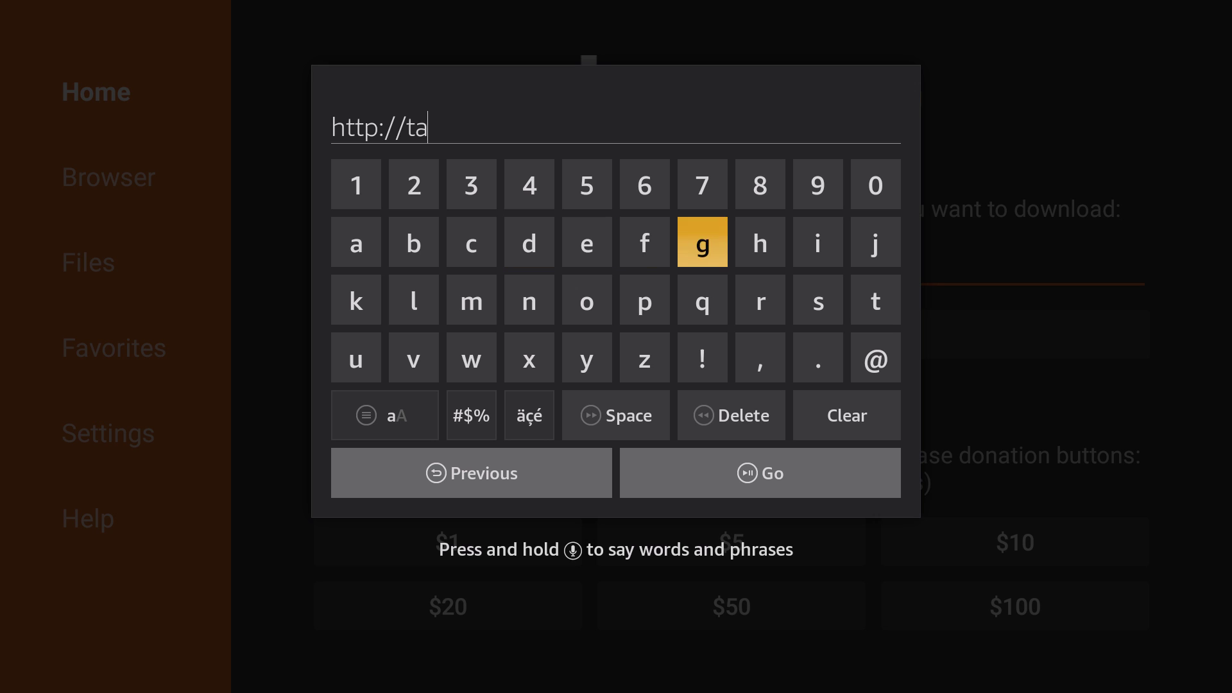
pyautogui.press('Down')
pyautogui.press('Return')
pyautogui.press('Up')
pyautogui.press('Left')
pyautogui.press('Return')
pyautogui.press('Left')
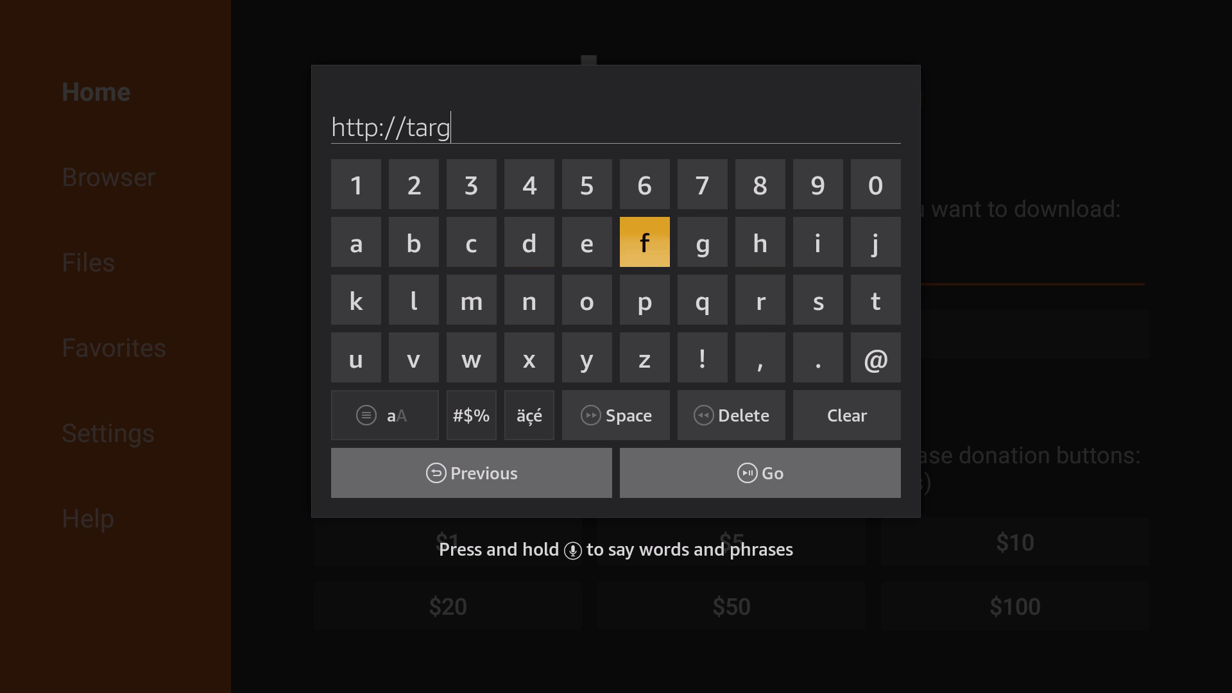
pyautogui.press('Left')
pyautogui.press('Return')
pyautogui.press('Right')
pyautogui.press('Right')
pyautogui.press('Right')
pyautogui.press('Right')
pyautogui.press('Right')
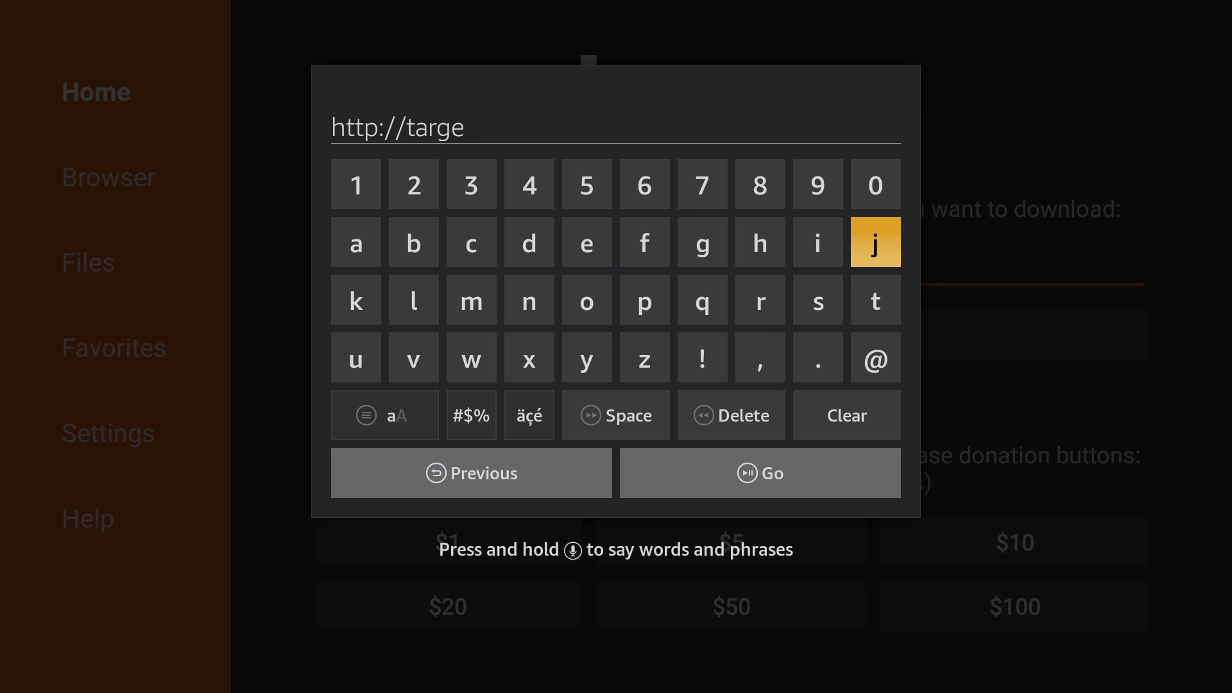
pyautogui.press('Down')
pyautogui.press('Return')
pyautogui.press('Right')
pyautogui.press('Right')
pyautogui.press('Right')
pyautogui.press('Up')
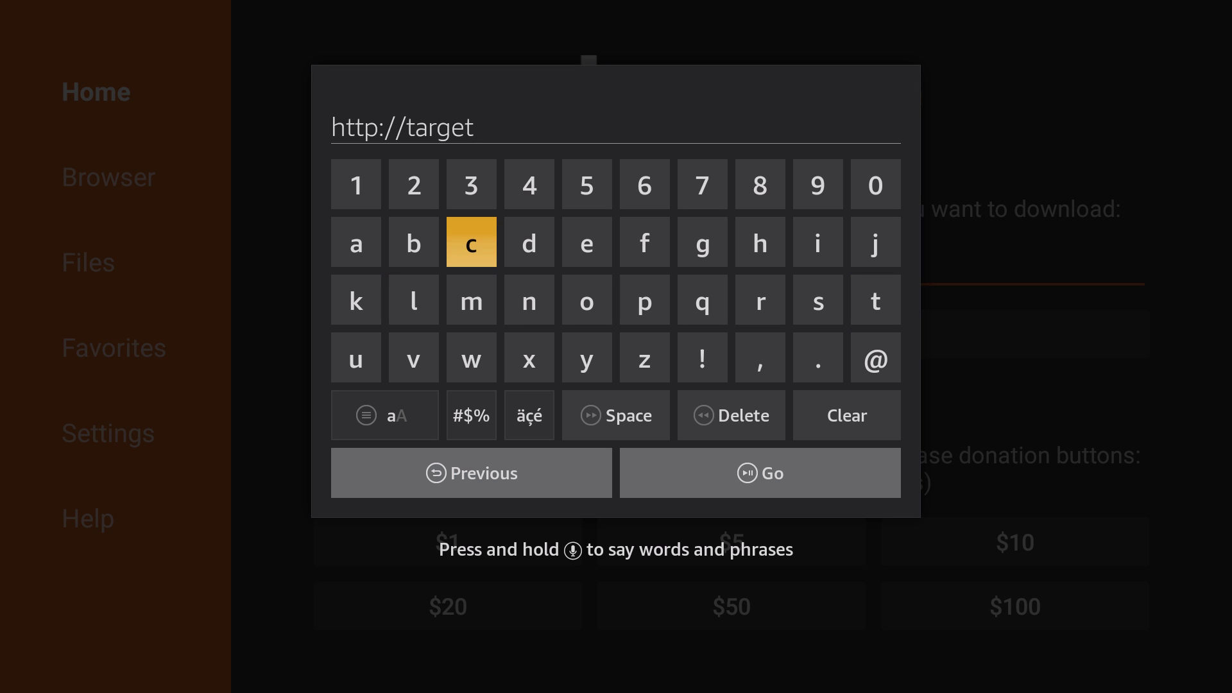
pyautogui.press('Return')
pyautogui.press('Down')
pyautogui.press('Right')
pyautogui.press('Right')
pyautogui.press('Right')
pyautogui.press('Right')
pyautogui.press('Right')
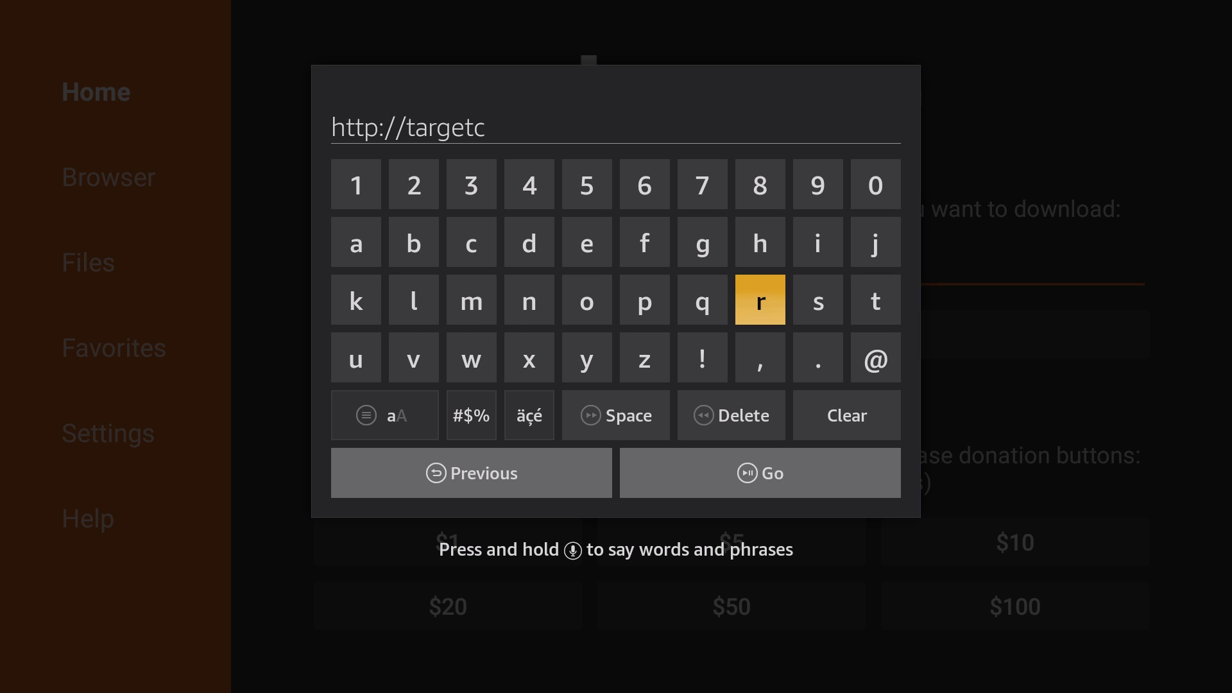
pyautogui.press('Return')
pyautogui.press('Up')
pyautogui.press('Left')
pyautogui.press('Left')
pyautogui.press('Left')
pyautogui.press('Return')
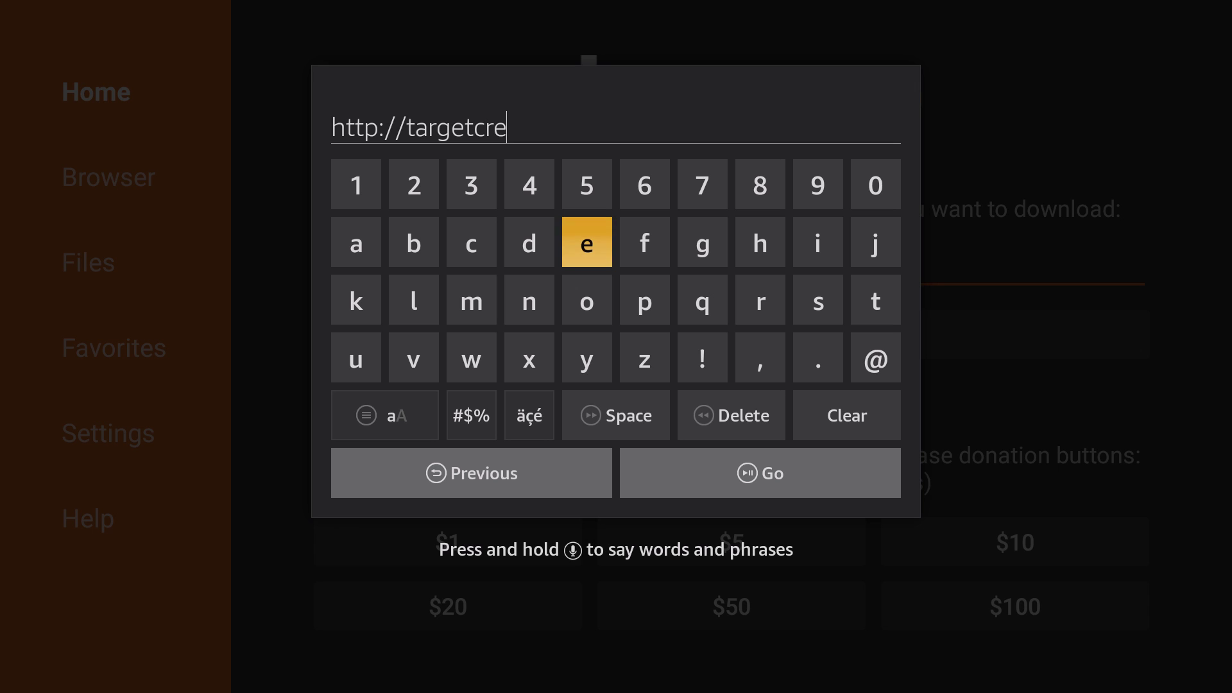
pyautogui.press('Left')
pyautogui.press('Left')
pyautogui.press('Left')
pyautogui.press('Left')
pyautogui.press('Return')
pyautogui.press('Left')
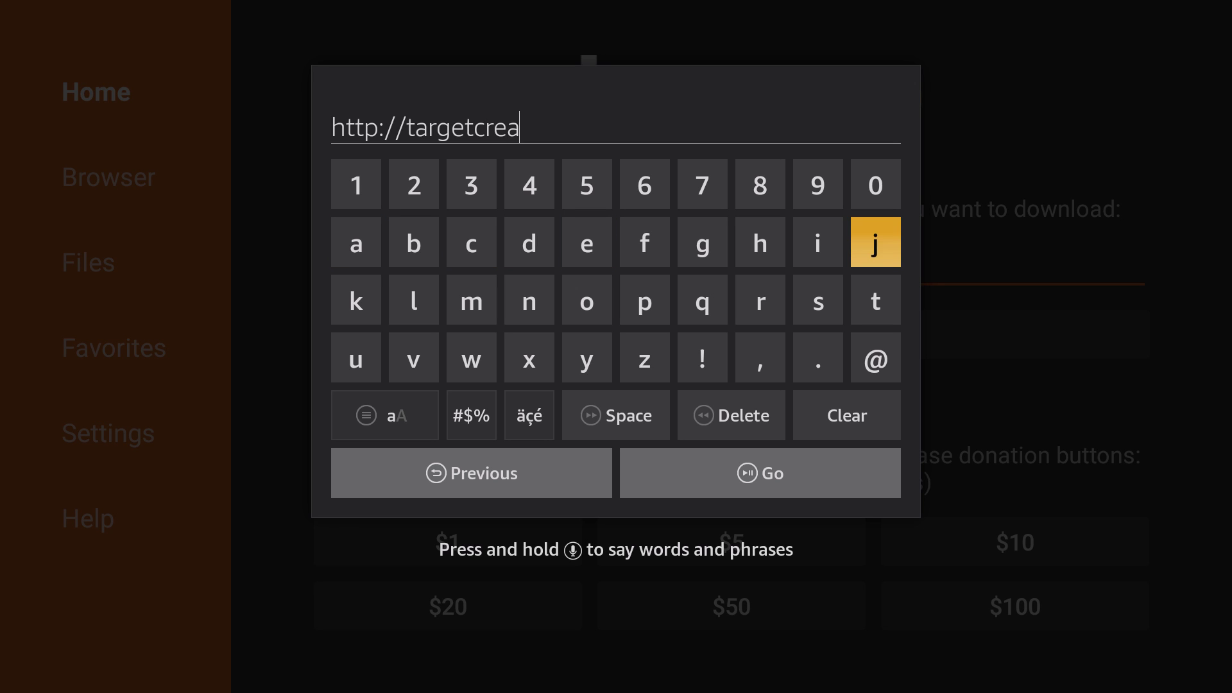
pyautogui.press('Down')
pyautogui.press('Return')
pyautogui.press('Left')
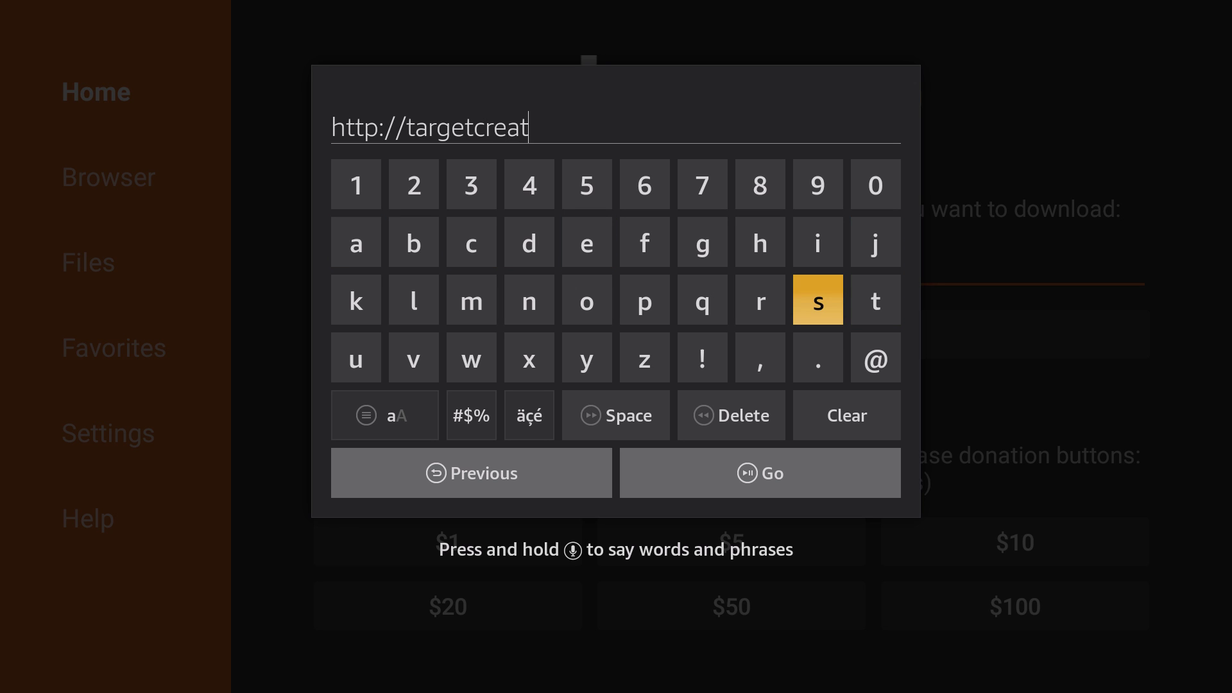
pyautogui.press('Right')
pyautogui.press('Right')
pyautogui.press('Right')
pyautogui.press('Right')
pyautogui.press('Right')
pyautogui.press('Right')
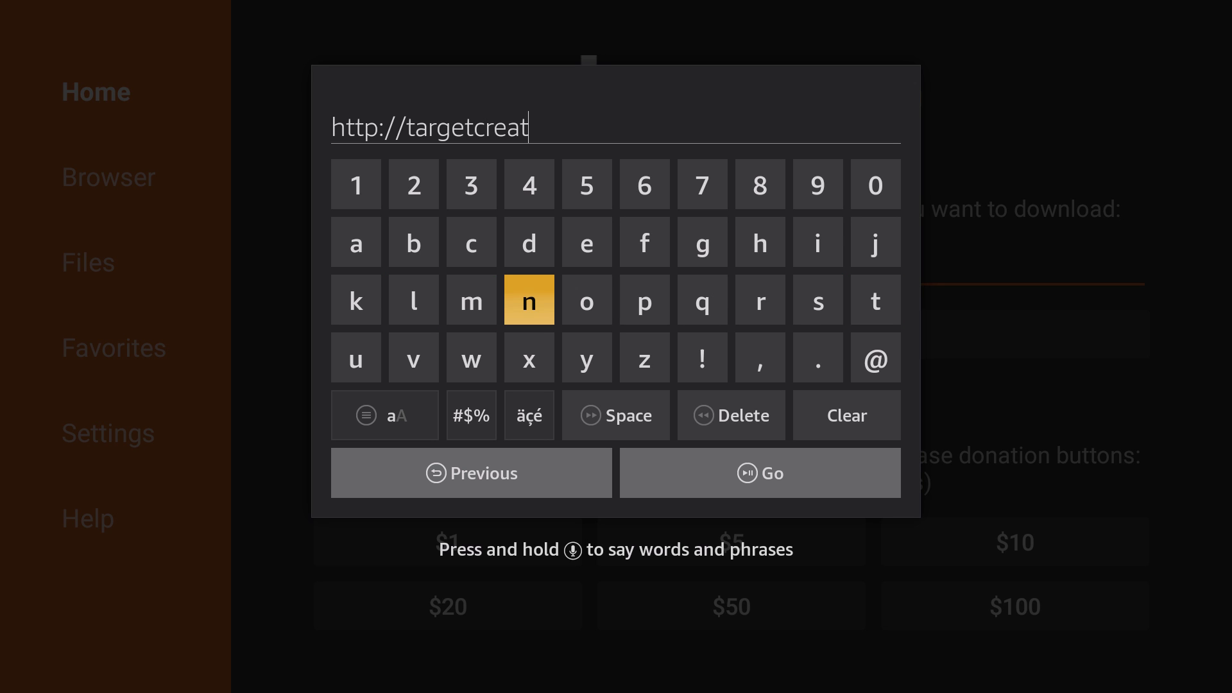
pyautogui.press('Up')
pyautogui.press('Return')
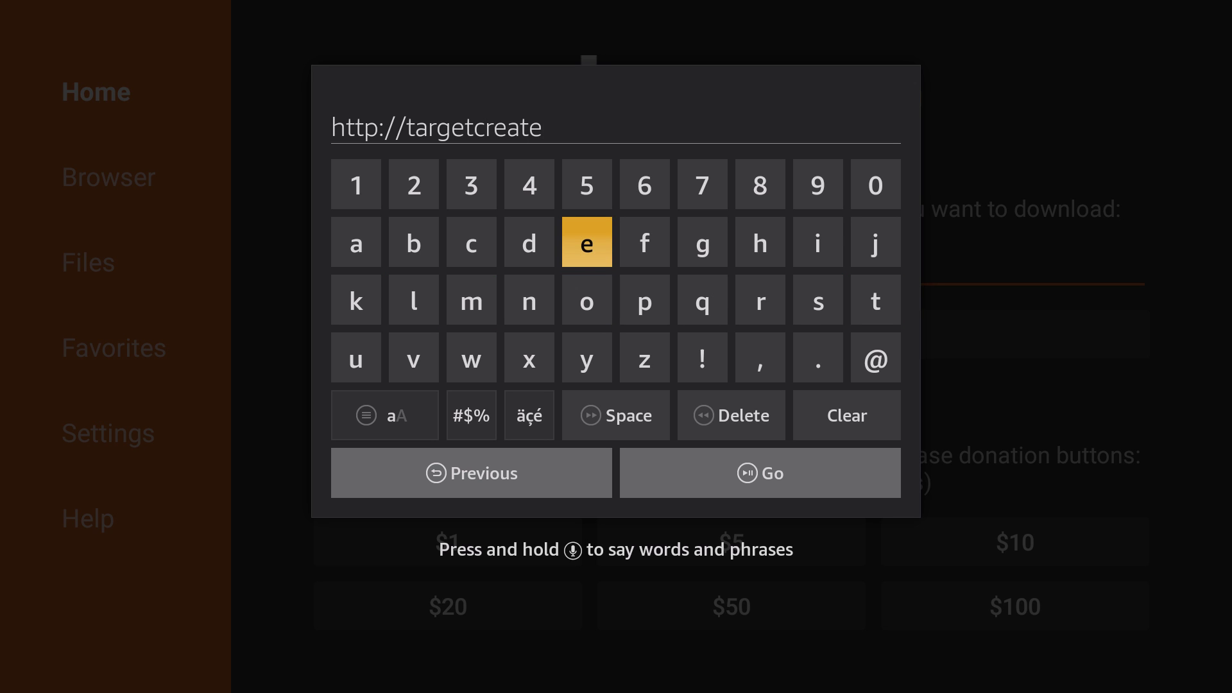
pyautogui.press('Left')
pyautogui.press('Left')
pyautogui.press('Down')
pyautogui.press('Left')
pyautogui.press('Left')
pyautogui.press('Left')
pyautogui.press('Left')
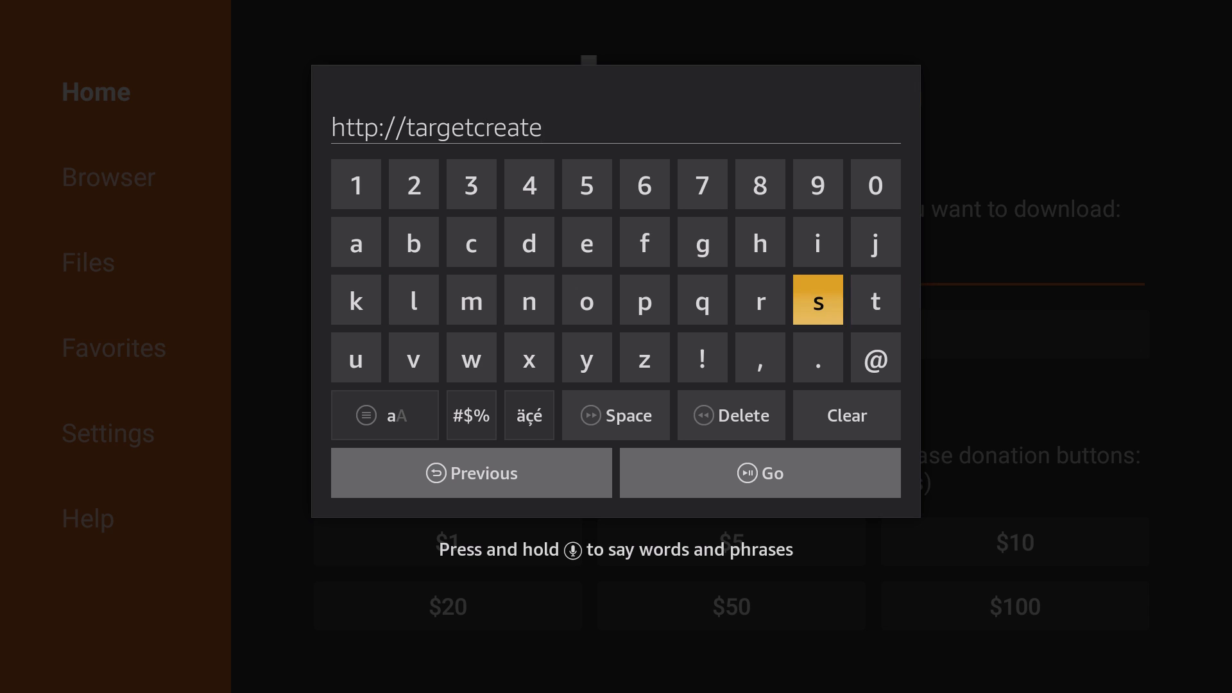
pyautogui.press('Return')
pyautogui.press('Down')
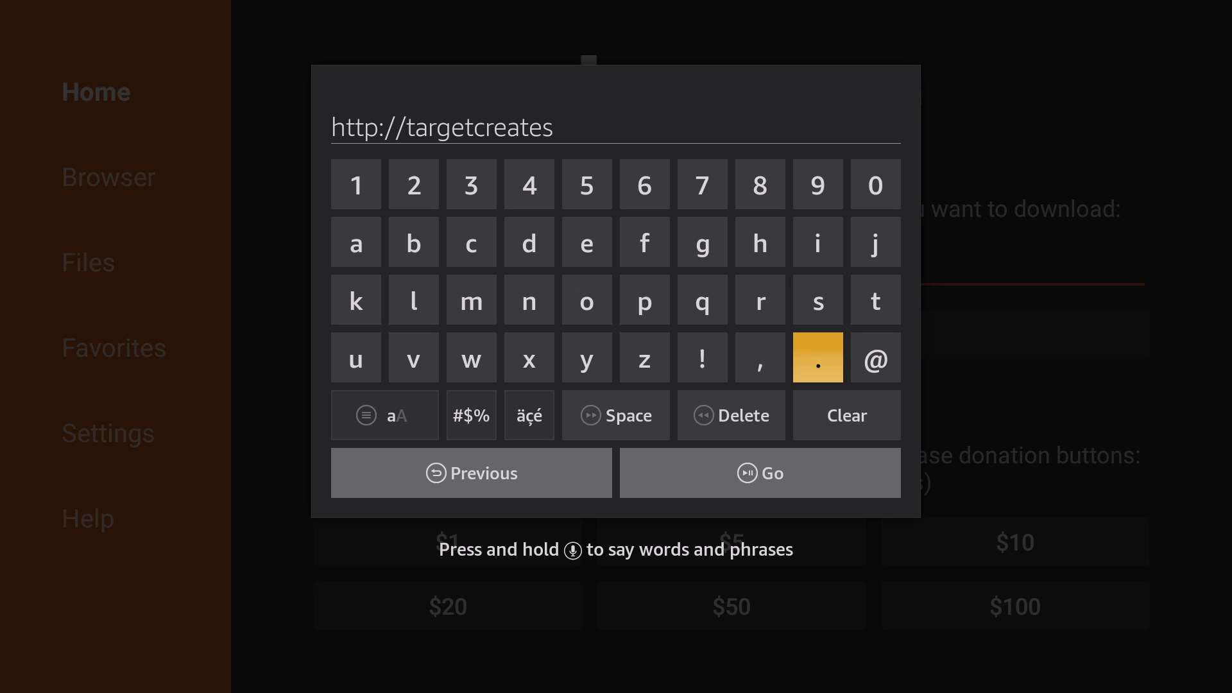
pyautogui.press('Return')
pyautogui.press('Right')
pyautogui.press('Right')
pyautogui.press('Right')
pyautogui.press('Right')
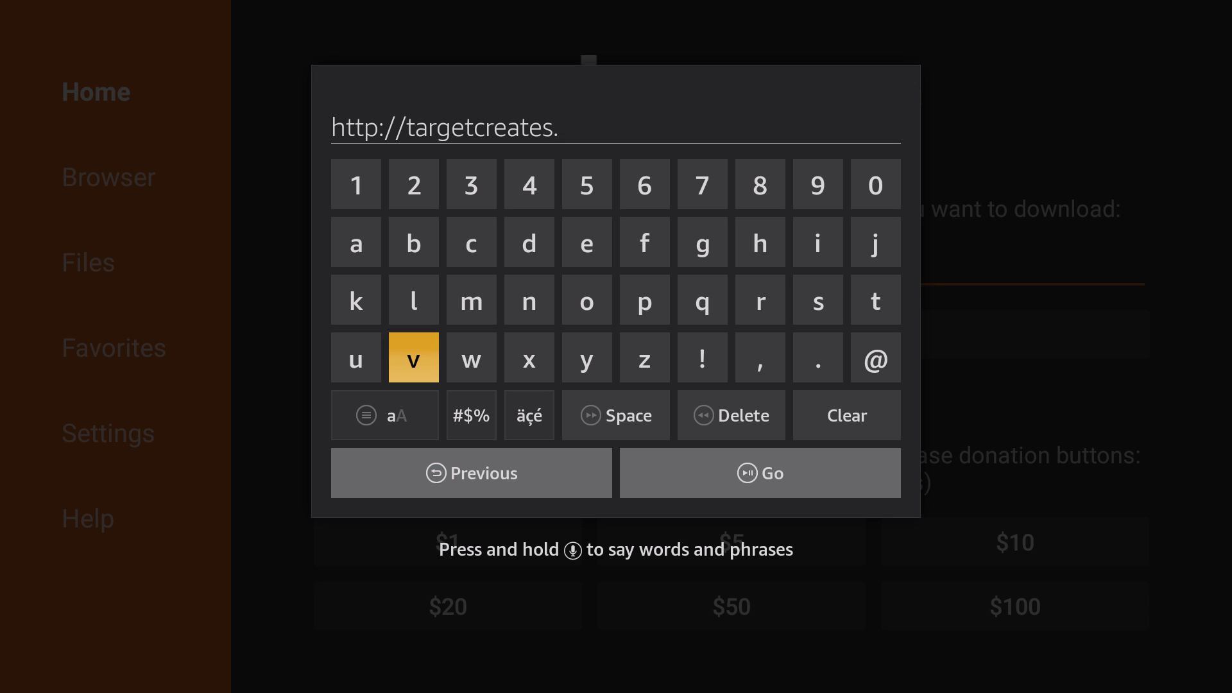
pyautogui.press('Up')
pyautogui.press('Up')
pyautogui.press('Return')
pyautogui.press('Right')
pyautogui.press('Right')
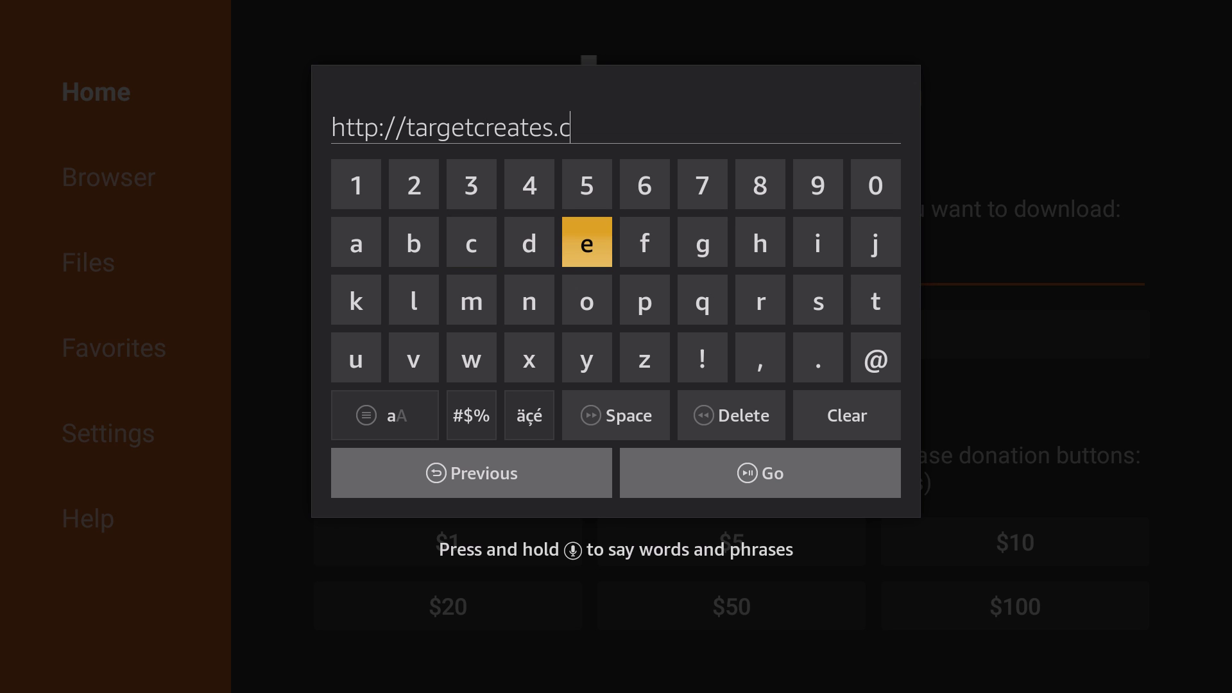
pyautogui.press('Down')
pyautogui.press('Return')
pyautogui.press('Left')
pyautogui.press('Left')
pyautogui.press('Return')
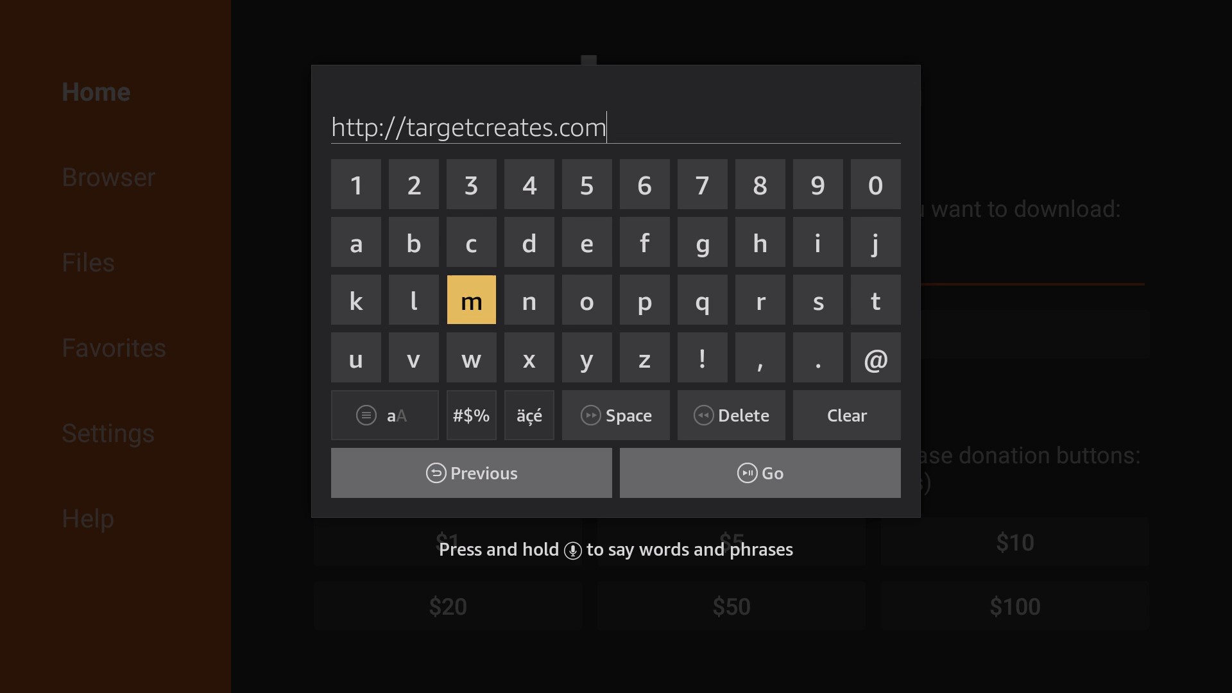
# Step: Add a forward slash after .com in the URL and switch back to the letter layout
pyautogui.press('Down')
pyautogui.press('Down')
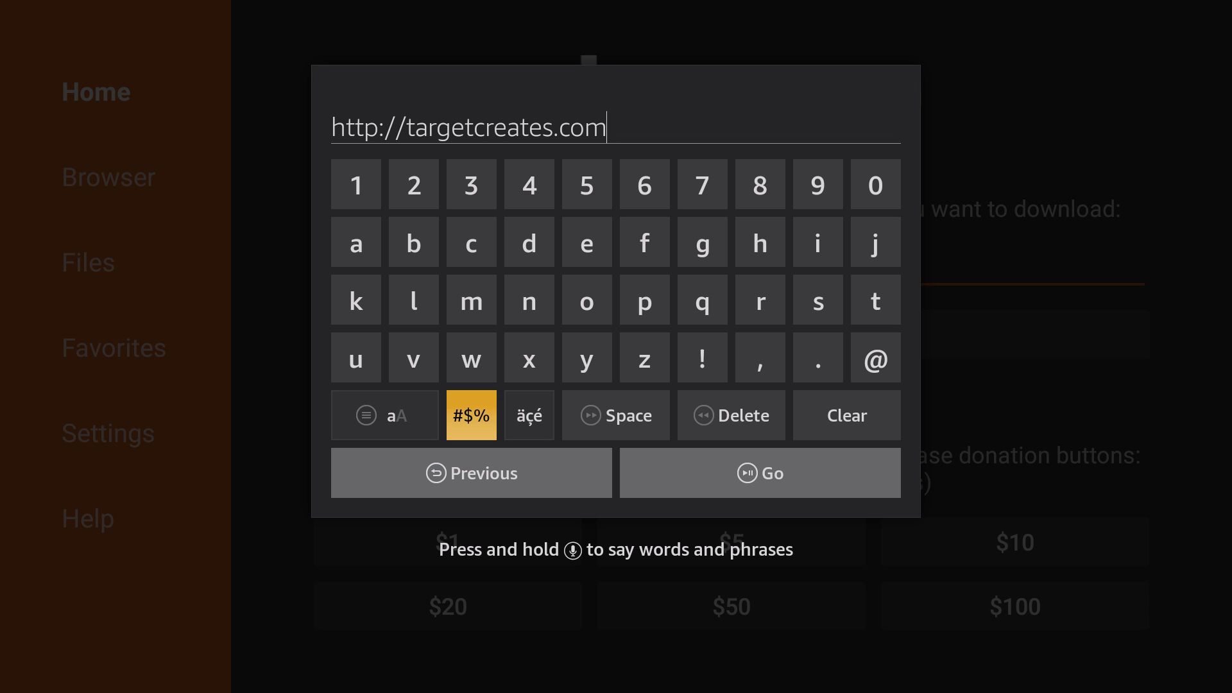
pyautogui.press('Return')
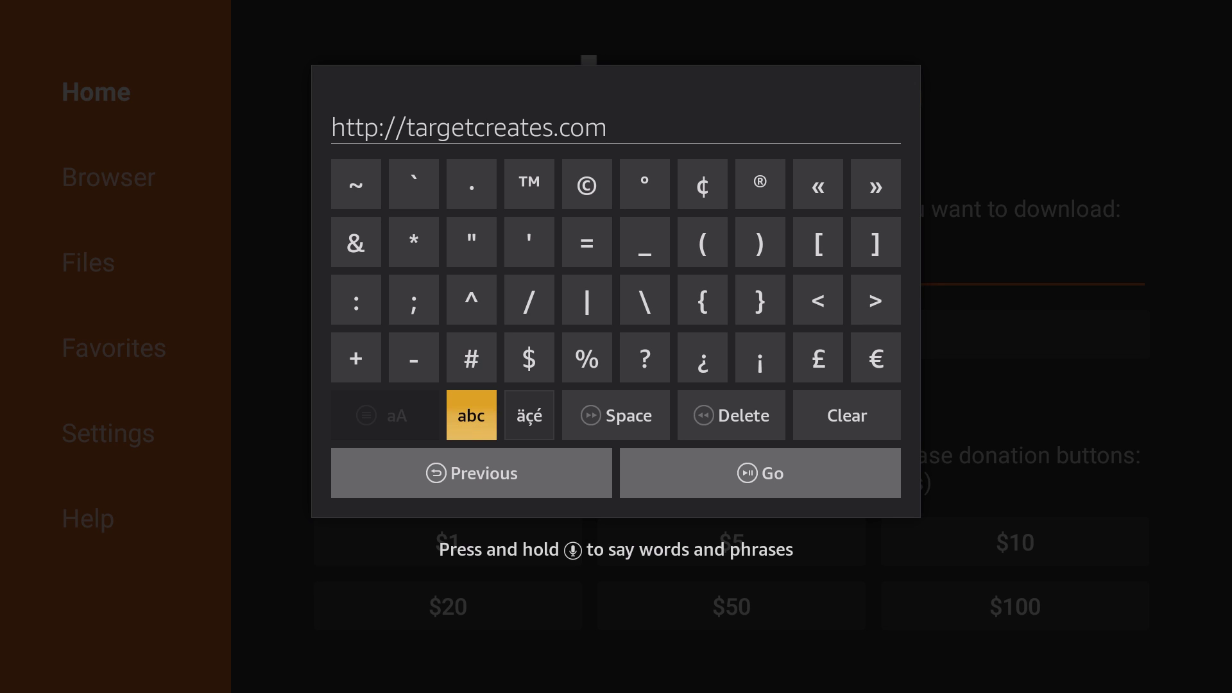
pyautogui.press('Up')
pyautogui.press('Up')
pyautogui.press('Right')
pyautogui.press('Return')
pyautogui.press('Left')
pyautogui.press('Down')
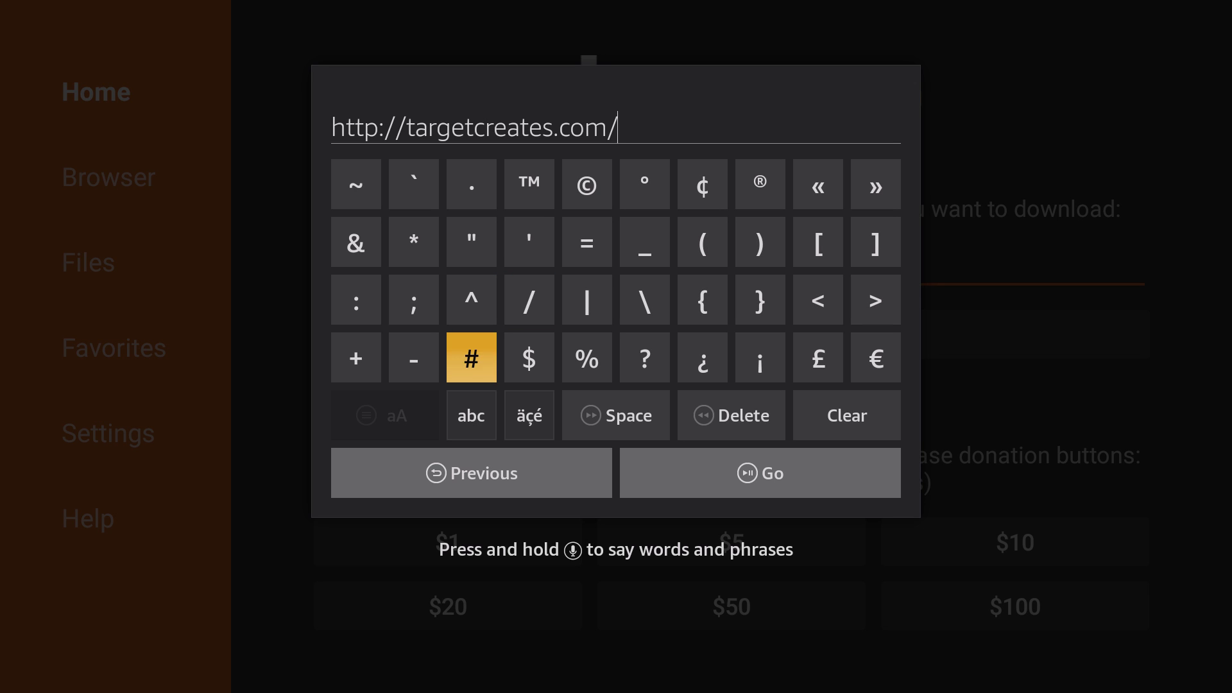
pyautogui.press('Down')
pyautogui.press('Return')
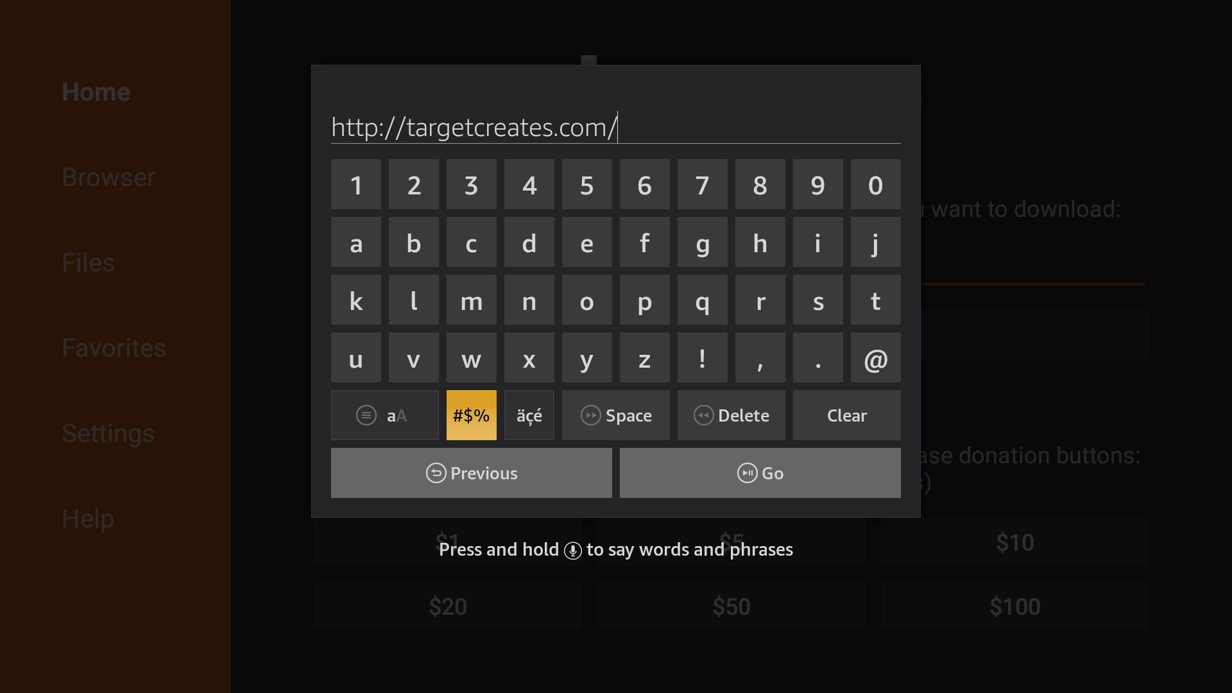
pyautogui.press('Left')
pyautogui.press('Up')
pyautogui.press('Up')
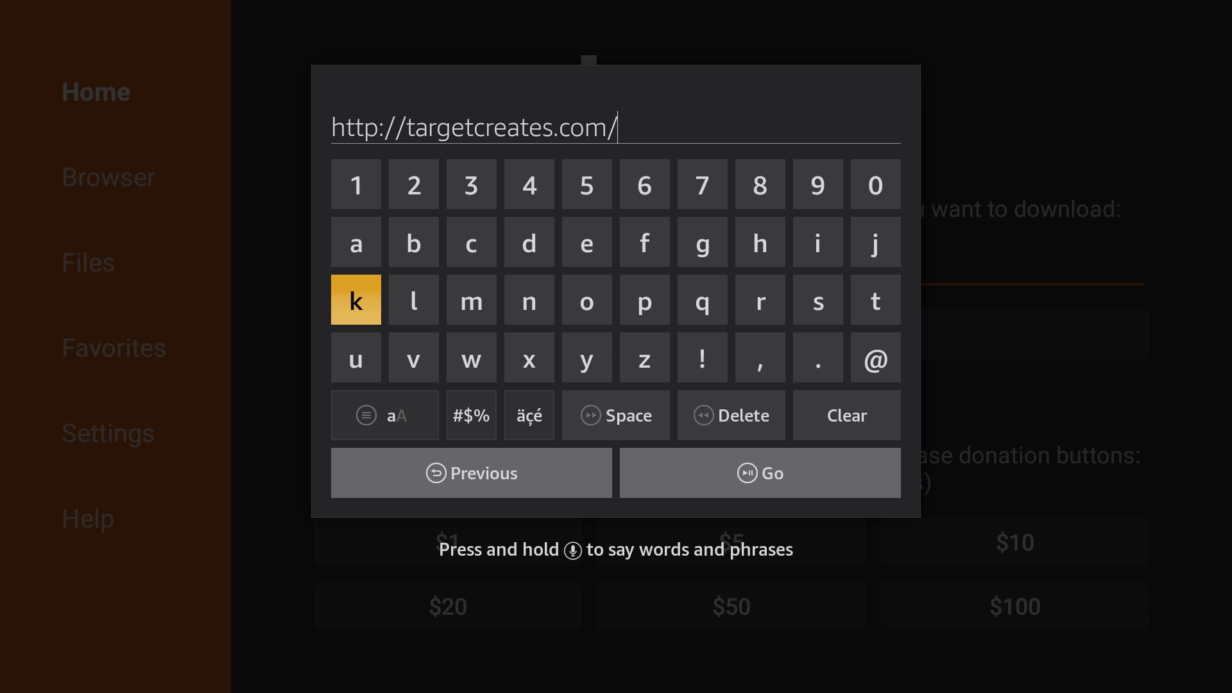
pyautogui.press('Left')
pyautogui.press('Left')
pyautogui.press('Return')
pyautogui.press('Right')
pyautogui.press('Right')
pyautogui.press('Up')
pyautogui.press('Return')
pyautogui.press('Down')
pyautogui.press('Right')
pyautogui.press('Right')
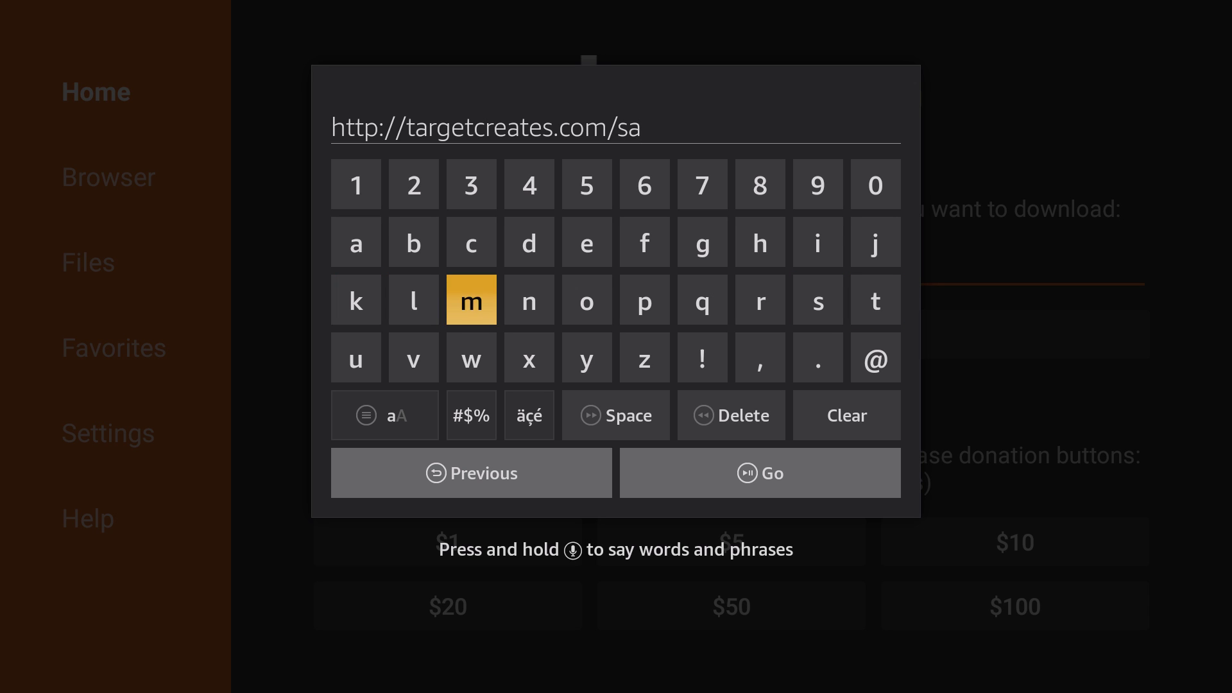
pyautogui.press('Right')
pyautogui.press('Right')
pyautogui.press('Right')
pyautogui.press('Return')
pyautogui.press('Left')
pyautogui.press('Left')
pyautogui.press('Left')
pyautogui.press('Left')
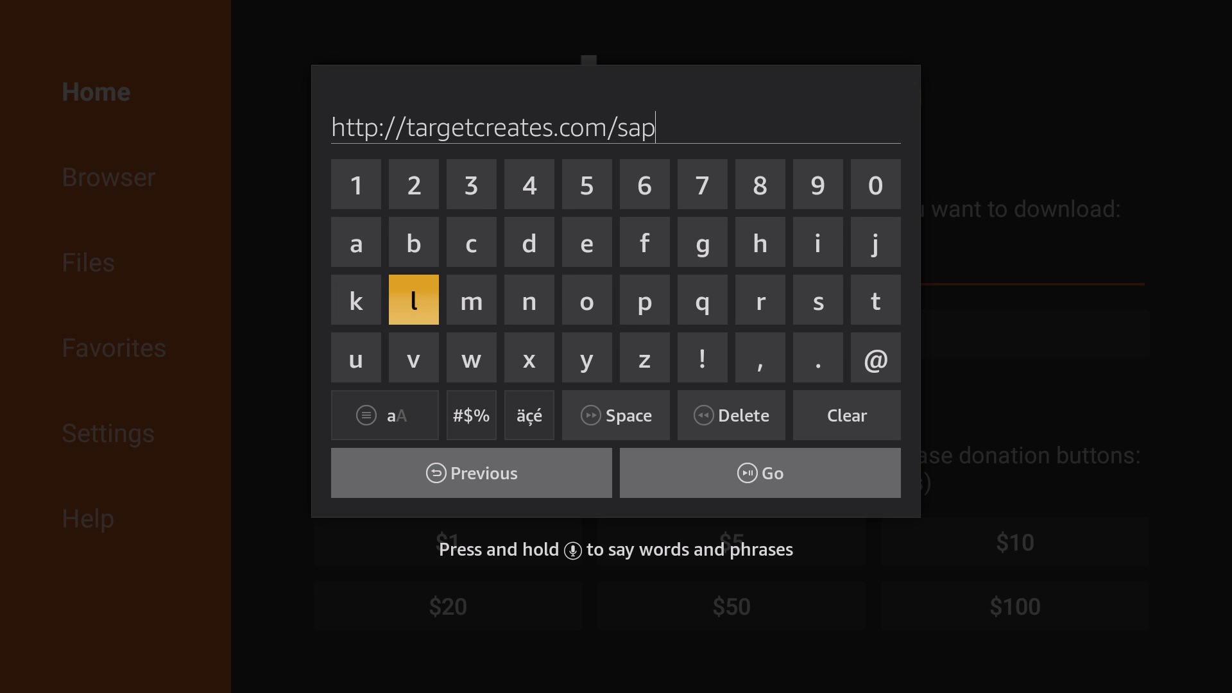
pyautogui.press('Left')
pyautogui.press('Return')
# Step: Load the entered URL and dismiss the notice about JavaScript being disabled
pyautogui.press('Down')
pyautogui.press('Down')
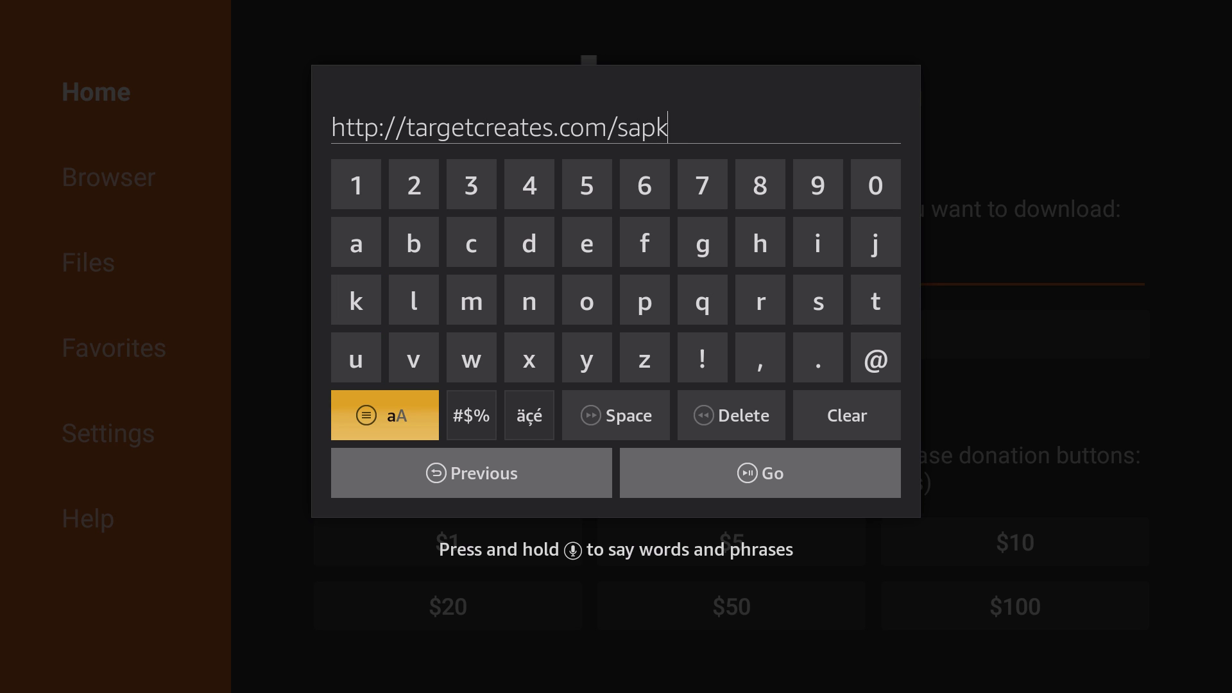
pyautogui.press('Down')
pyautogui.press('Right')
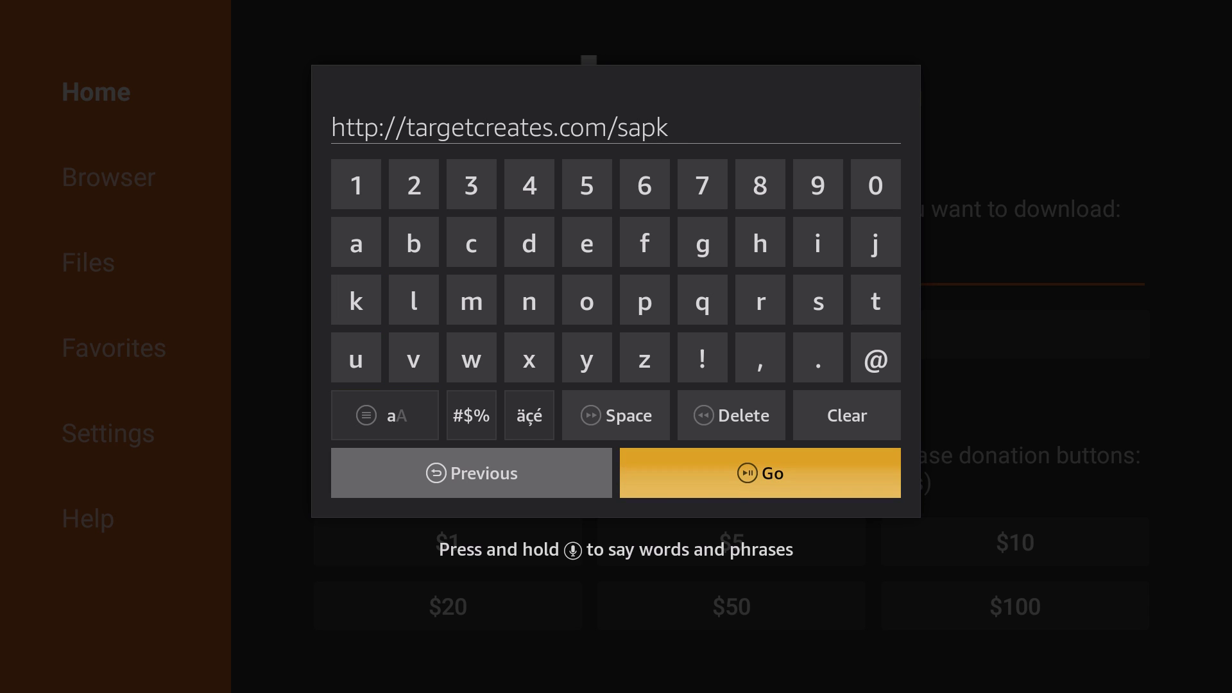
pyautogui.press('Return')
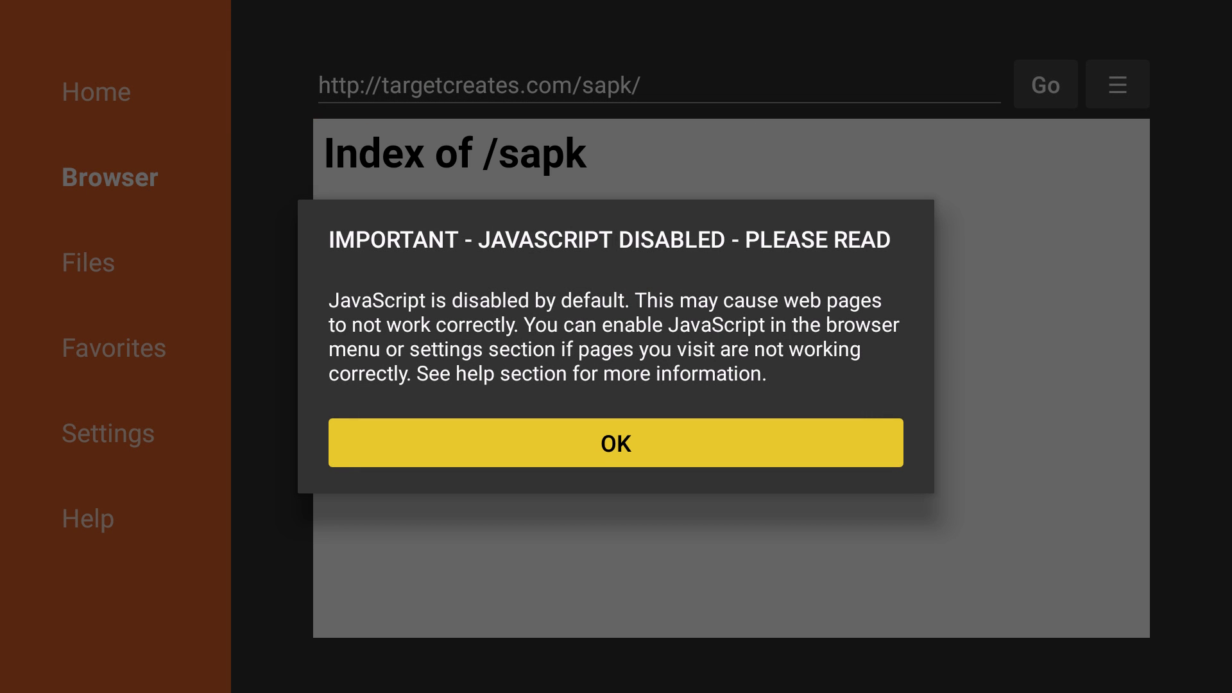
pyautogui.press('Return')
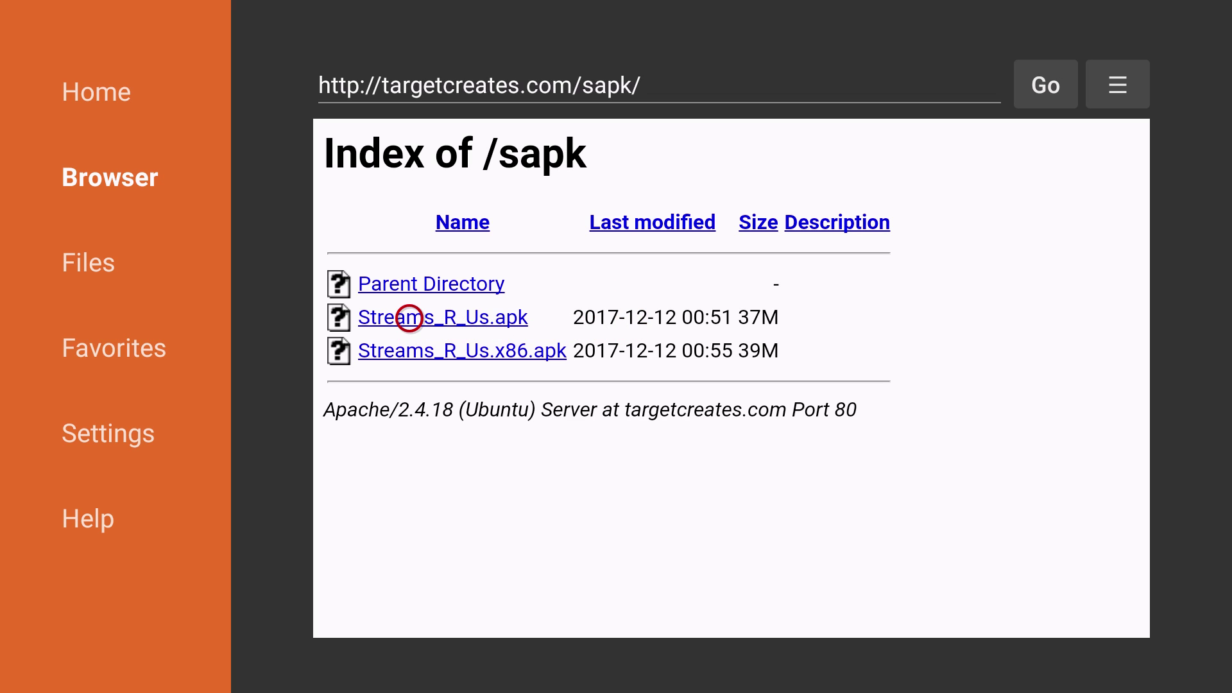
# Step: Download Streams_R_Us.apk from the /sapk index, install Streams R Us, and close the installer without opening the app
pyautogui.click(409, 319)
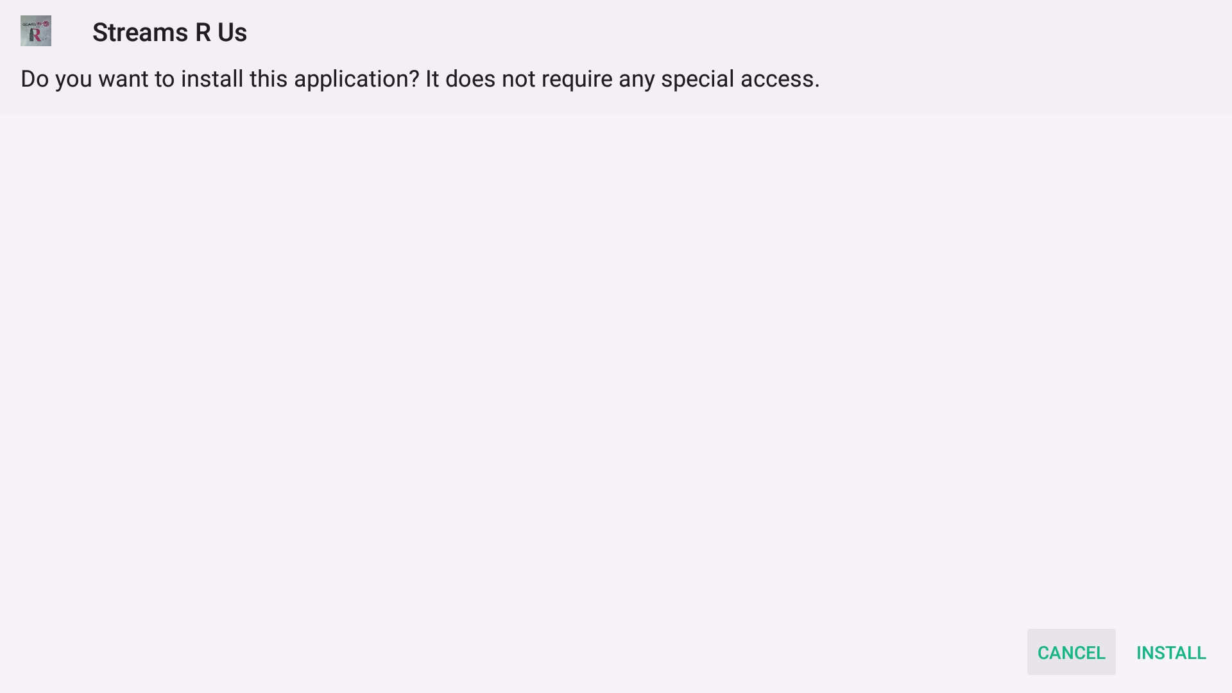
pyautogui.press('Right')
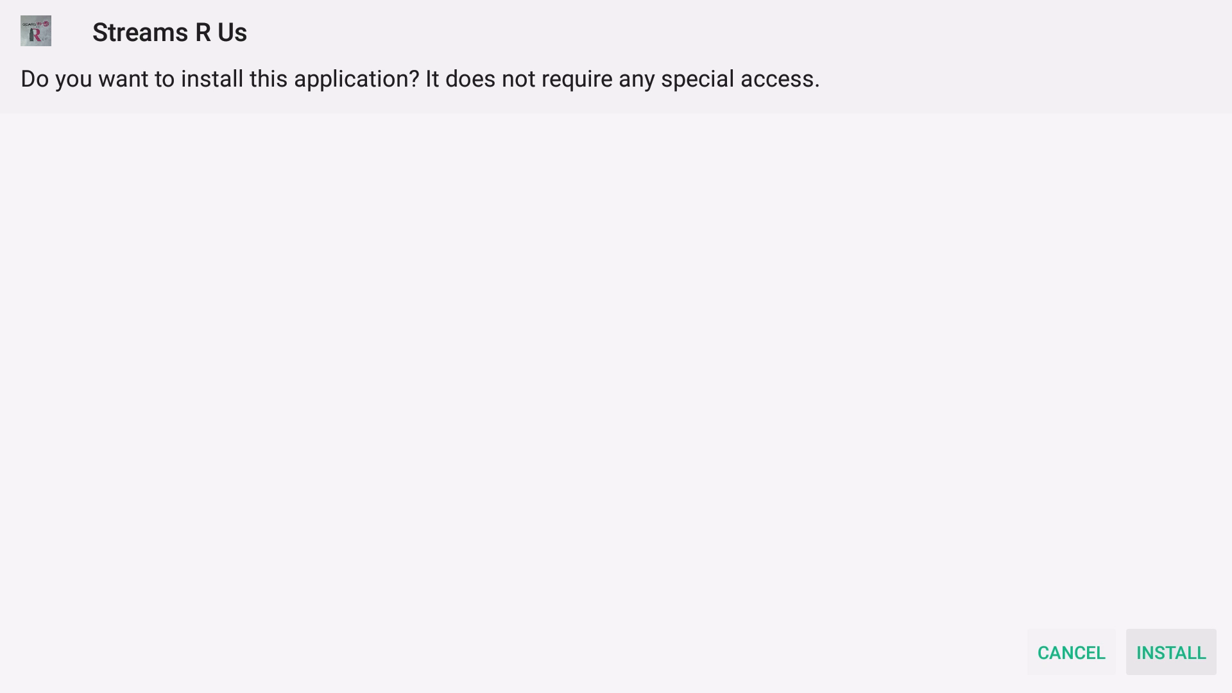
pyautogui.press('Return')
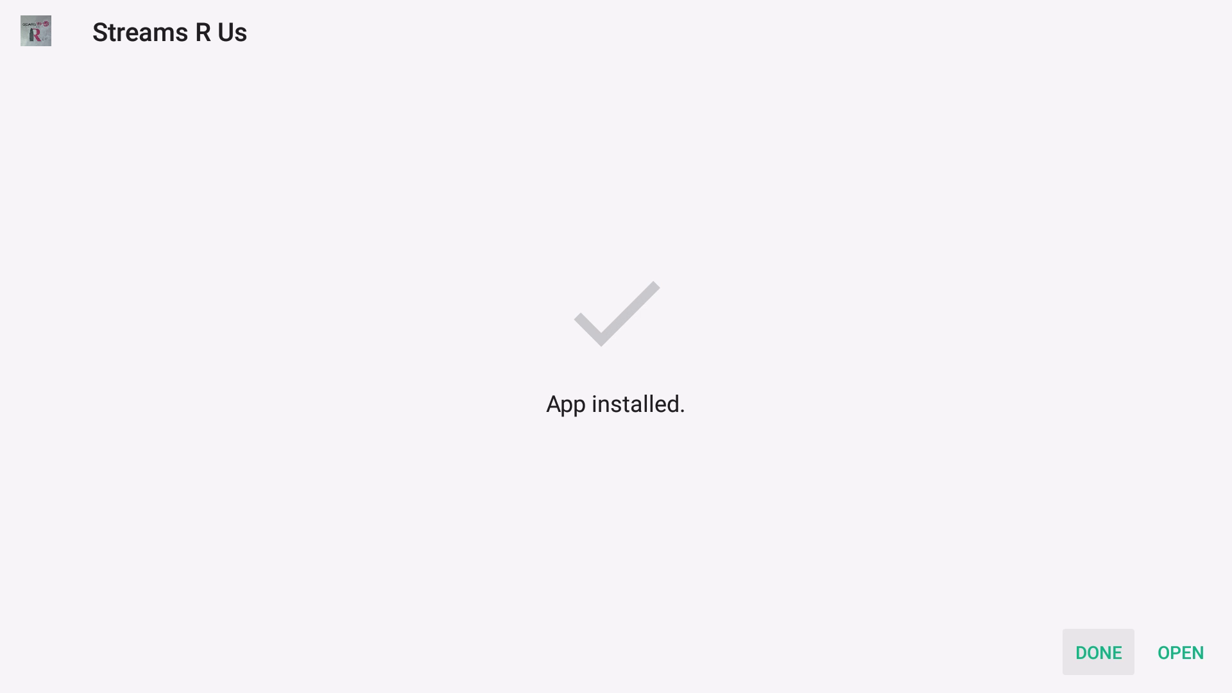
pyautogui.press('Return')
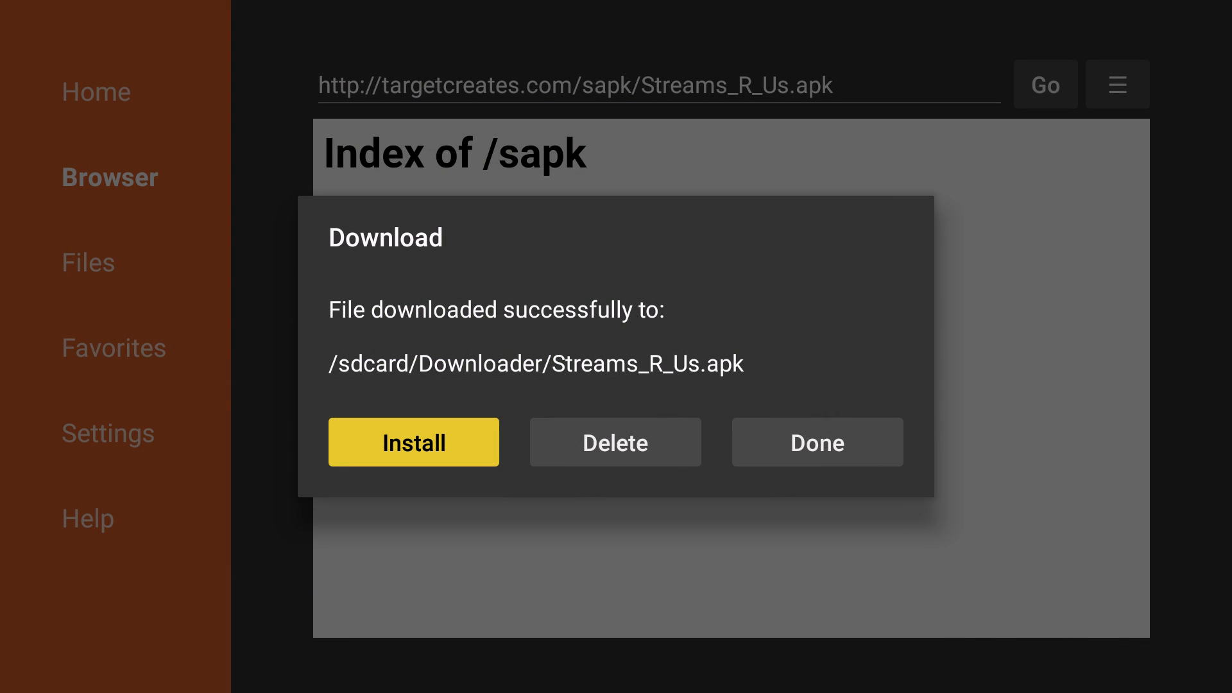
# Step: Delete the downloaded Streams_R_Us.apk installer file from the device and confirm the deletion
pyautogui.press('Right')
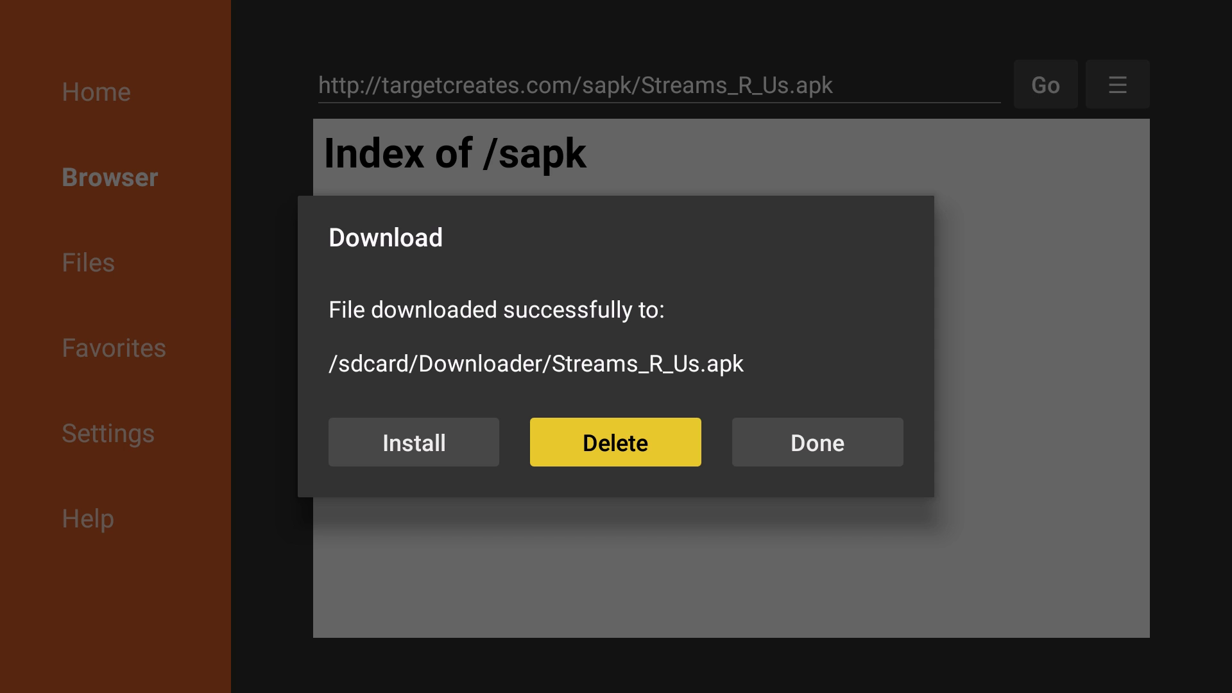
pyautogui.press('Return')
pyautogui.press('Left')
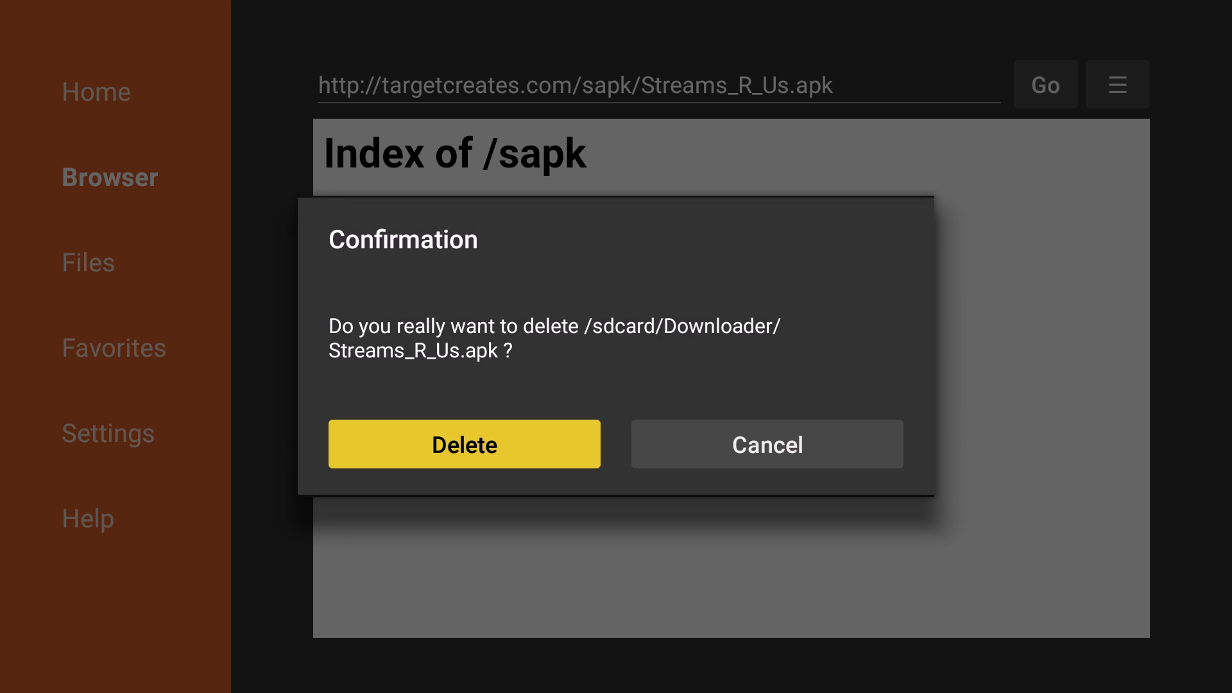
pyautogui.press('Return')
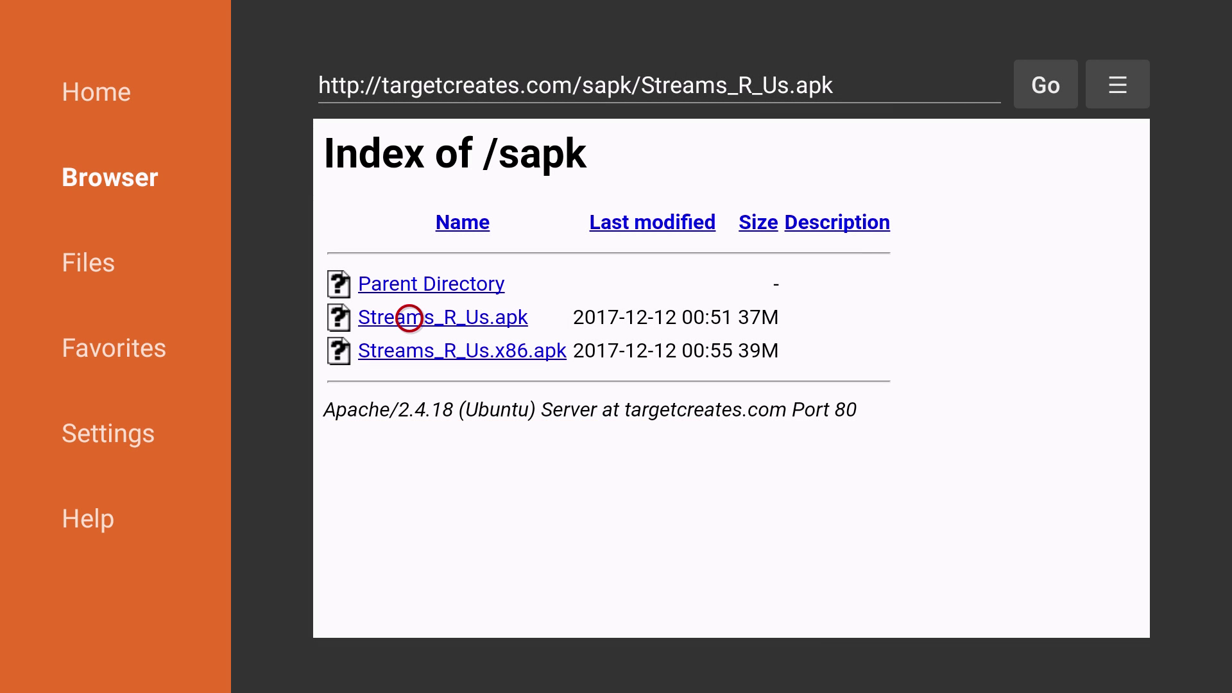
# Step: Return from the /sapk file index to Downloader's home screen
pyautogui.press('Left')
pyautogui.press('Left')
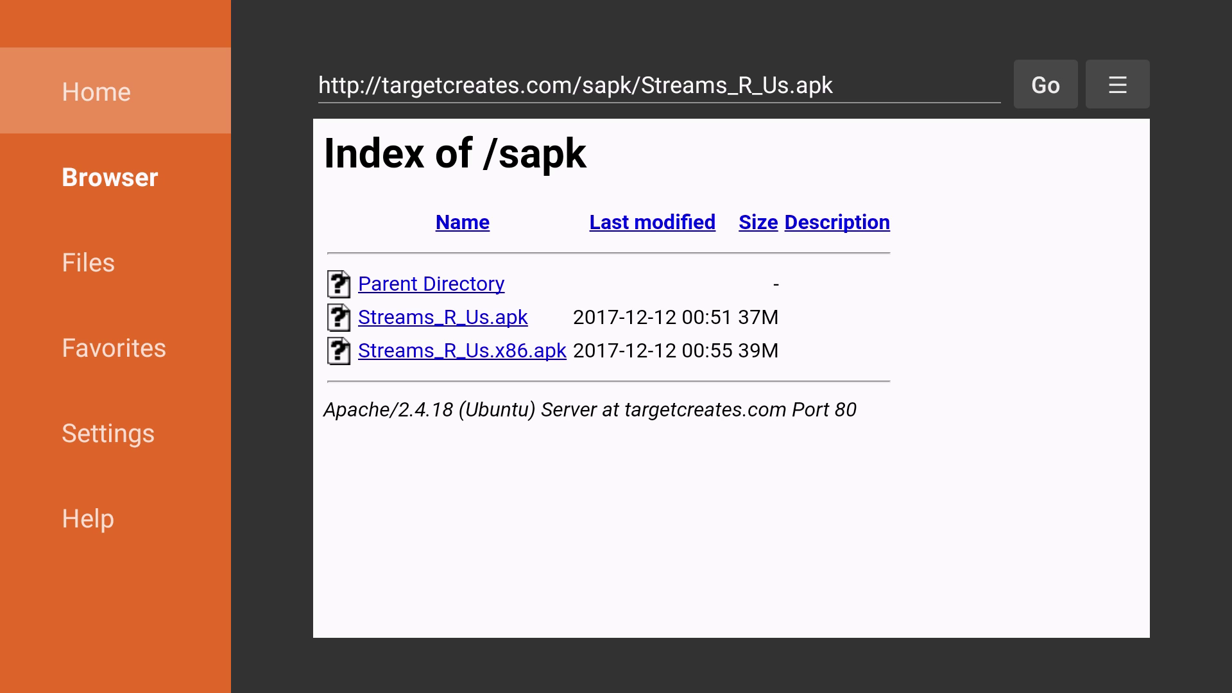
pyautogui.press('Return')
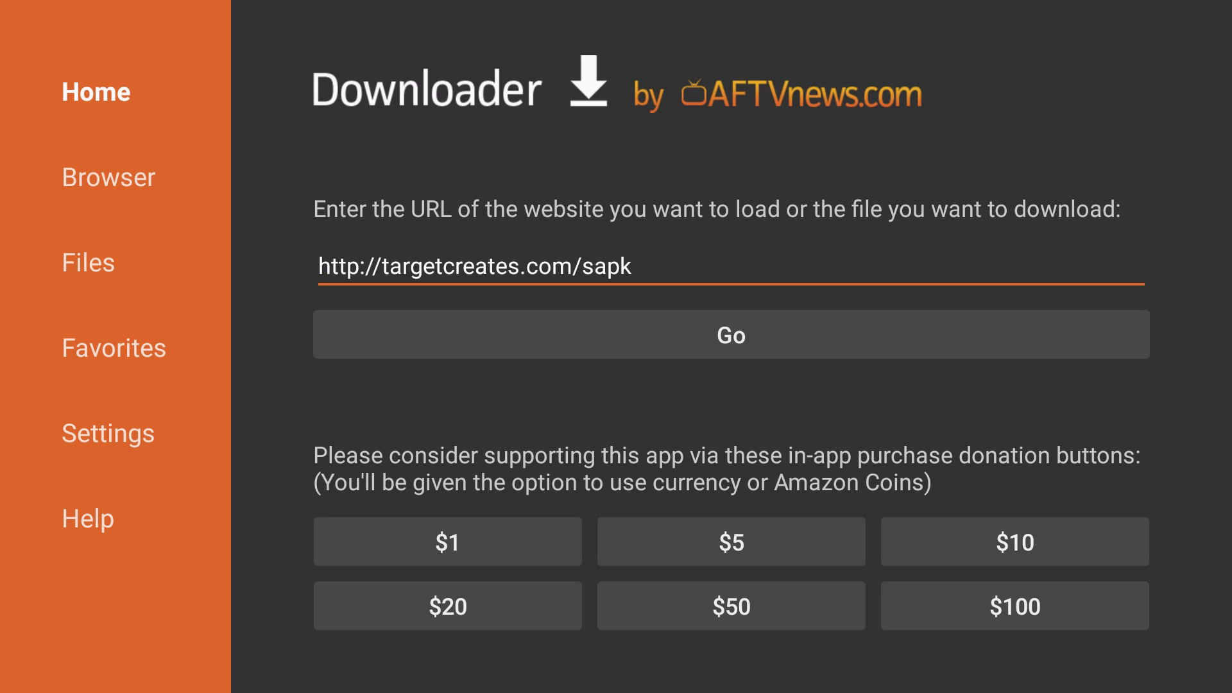
# Step: Exit Downloader and its store page, and go to the Recent row on the Fire TV home screen
pyautogui.press('Escape')
pyautogui.press('Escape')
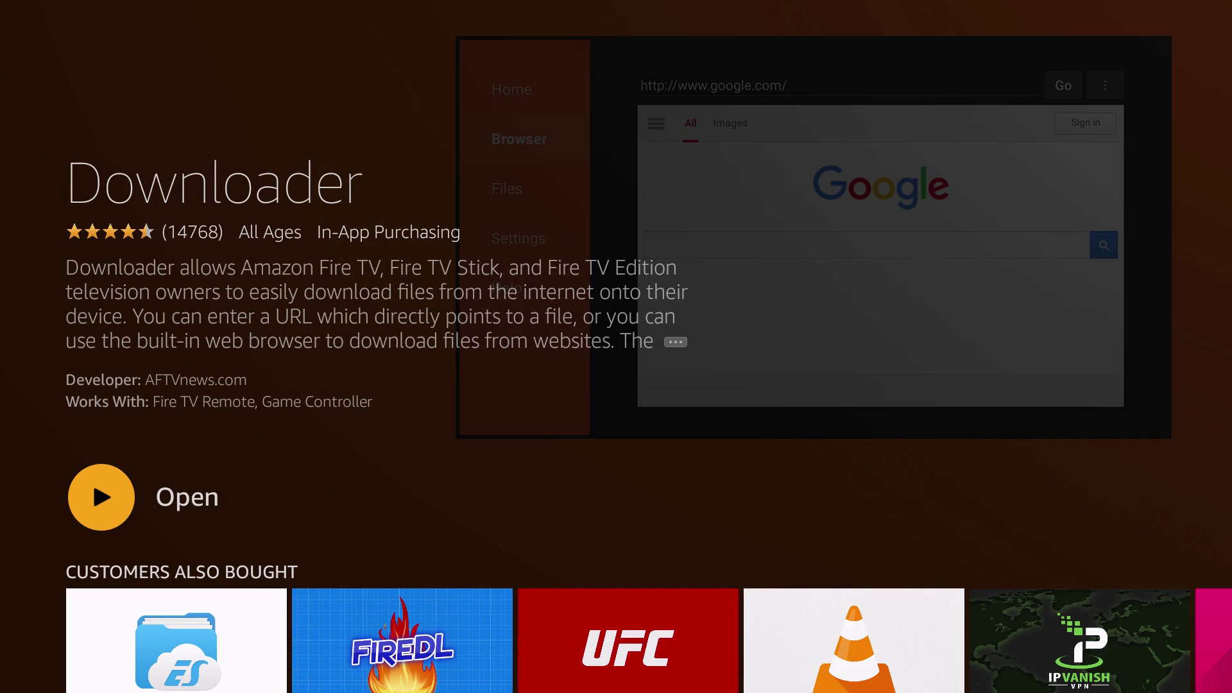
pyautogui.press('Escape')
pyautogui.press('Escape')
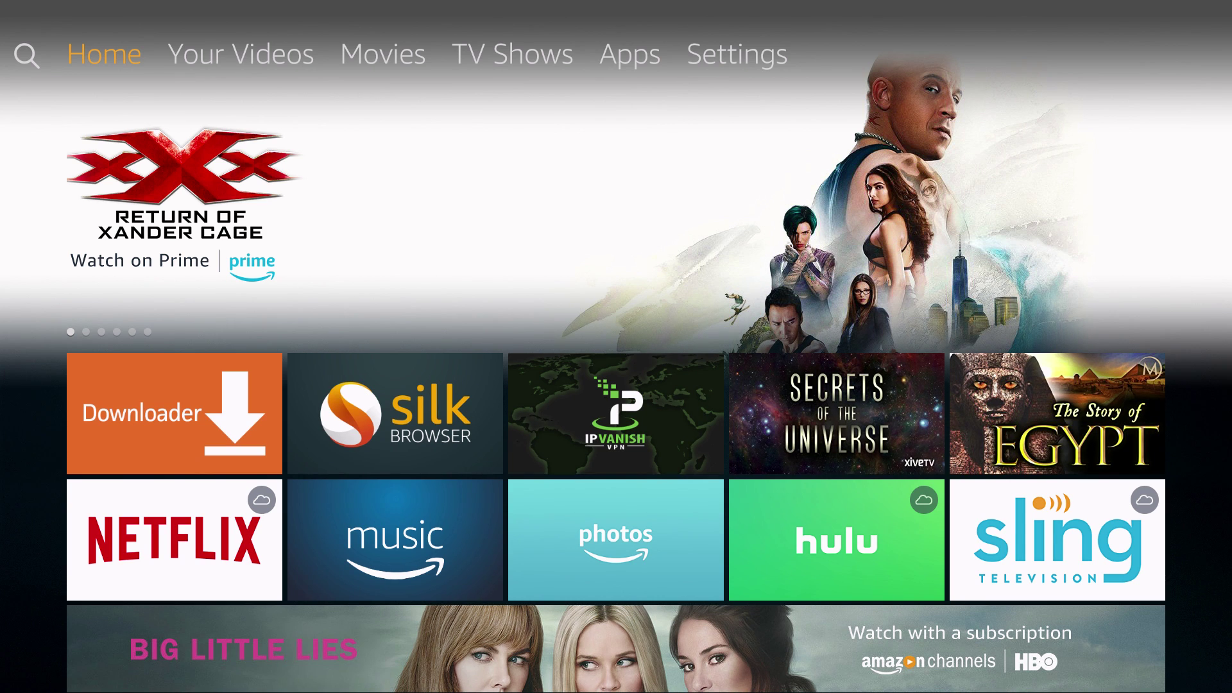
pyautogui.press('Down')
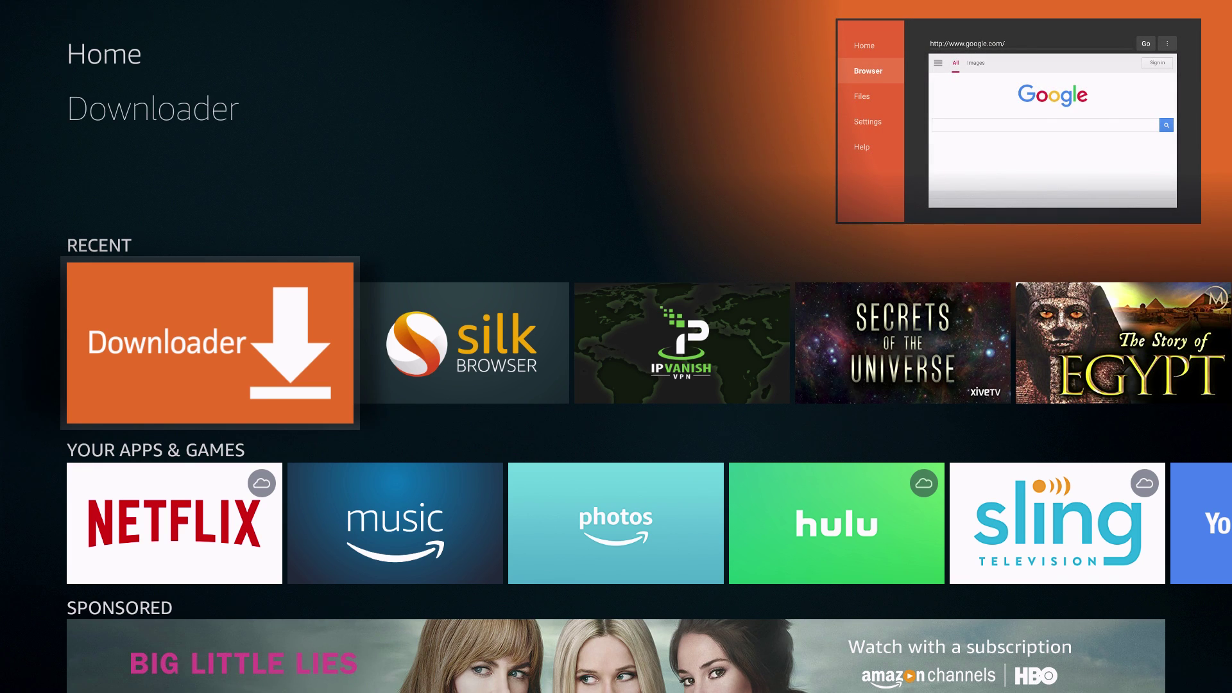
# Step: Open the Applications section of the Fire TV settings from the home screen
pyautogui.press('Up')
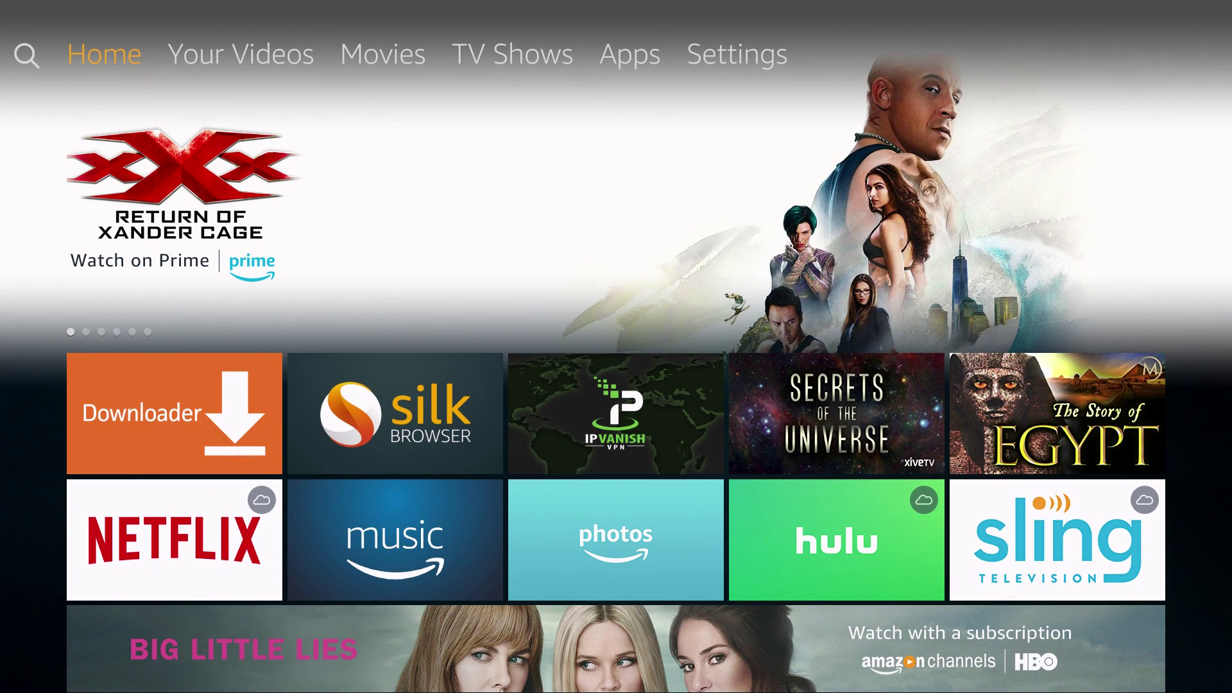
pyautogui.press('Right')
pyautogui.press('Right')
pyautogui.press('Right')
pyautogui.press('Right')
pyautogui.press('Right')
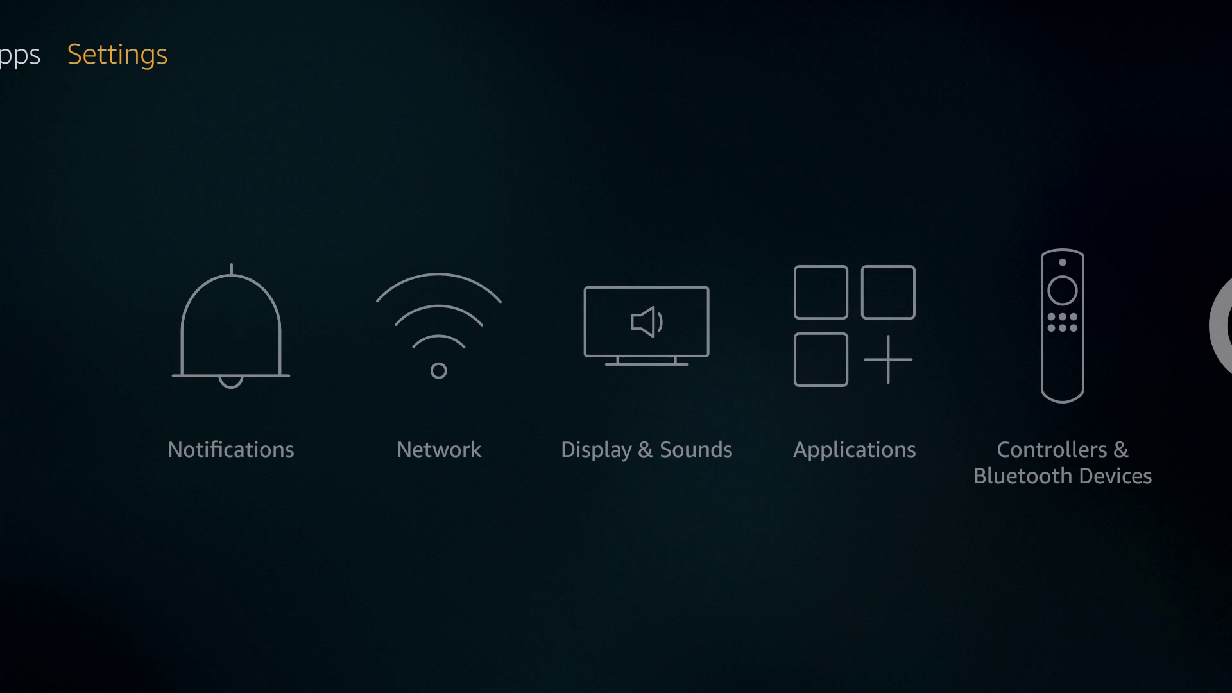
pyautogui.press('Down')
pyautogui.press('Right')
pyautogui.press('Right')
pyautogui.press('Right')
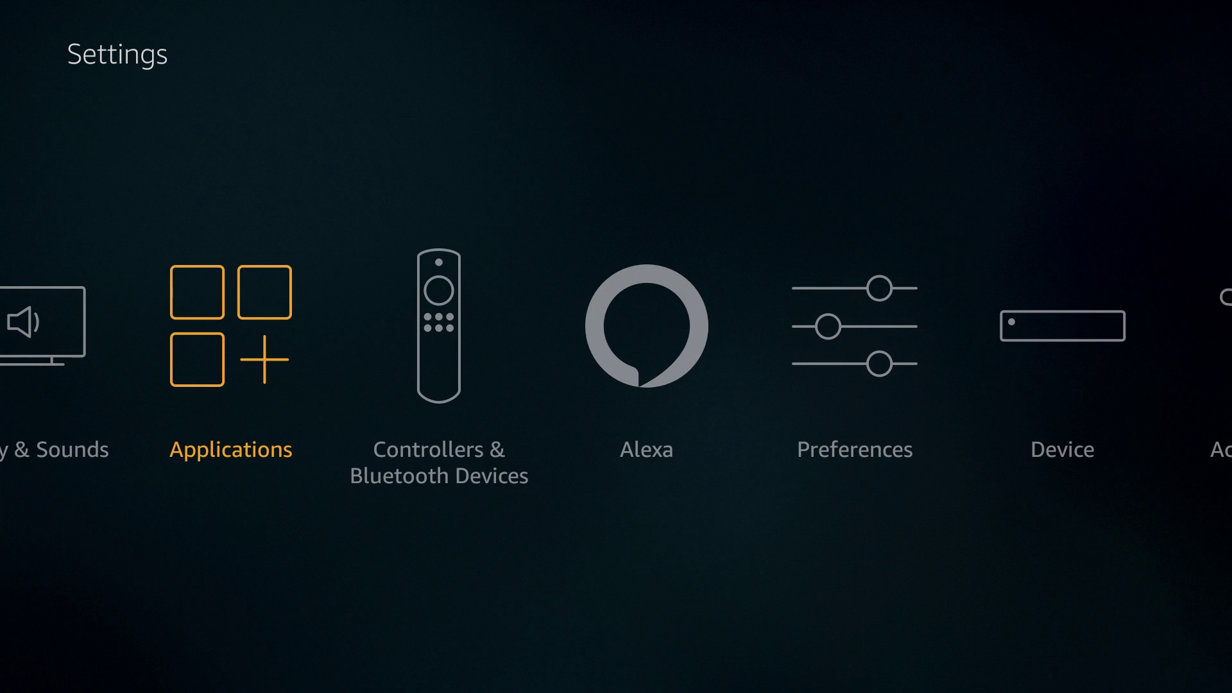
pyautogui.press('Return')
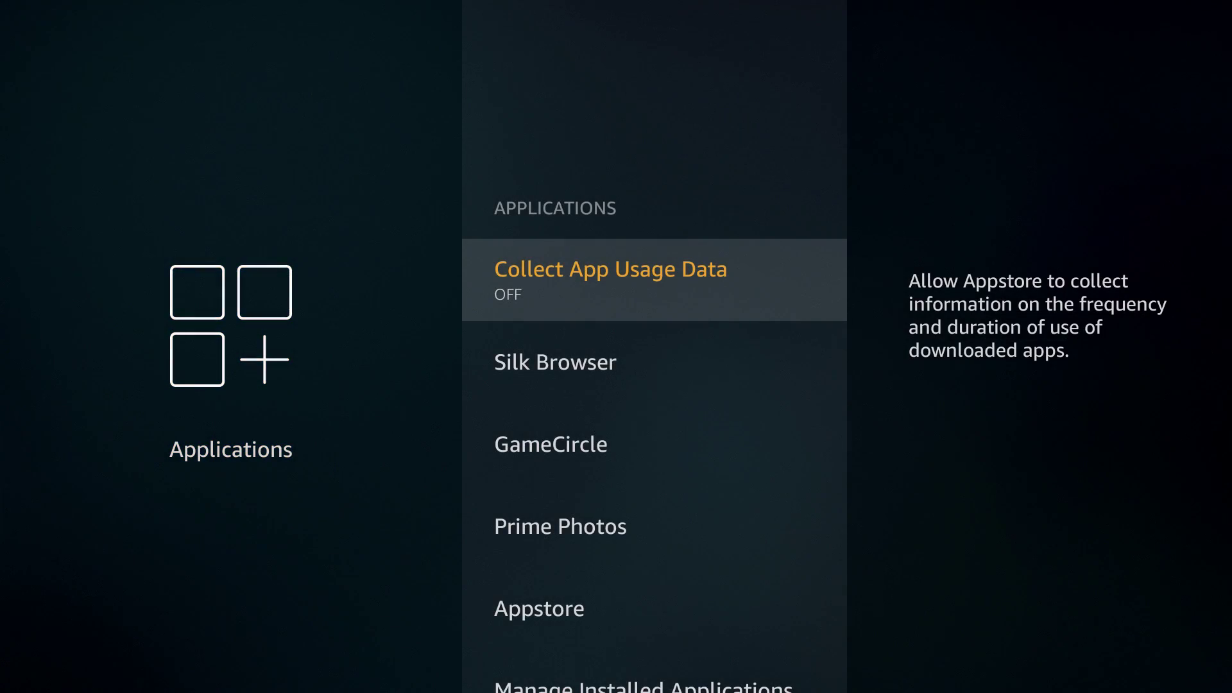
# Step: Open the list for managing installed applications
pyautogui.press('Down')
pyautogui.press('Down')
pyautogui.press('Down')
pyautogui.press('Down')
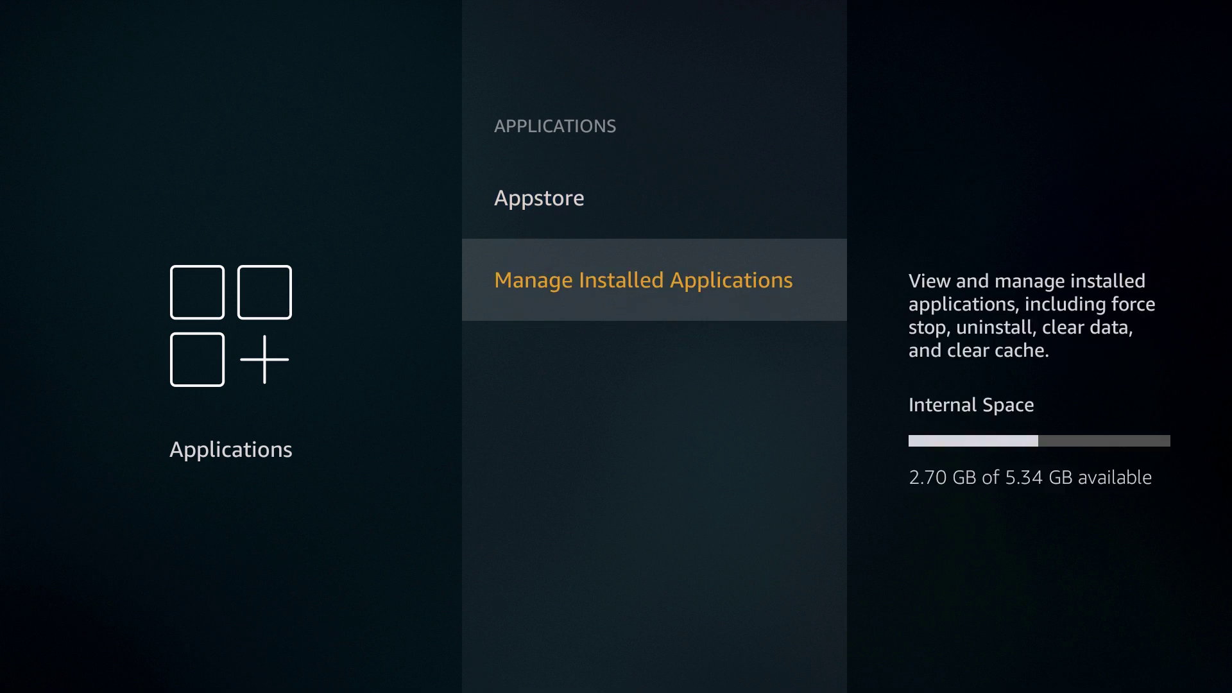
pyautogui.press('Return')
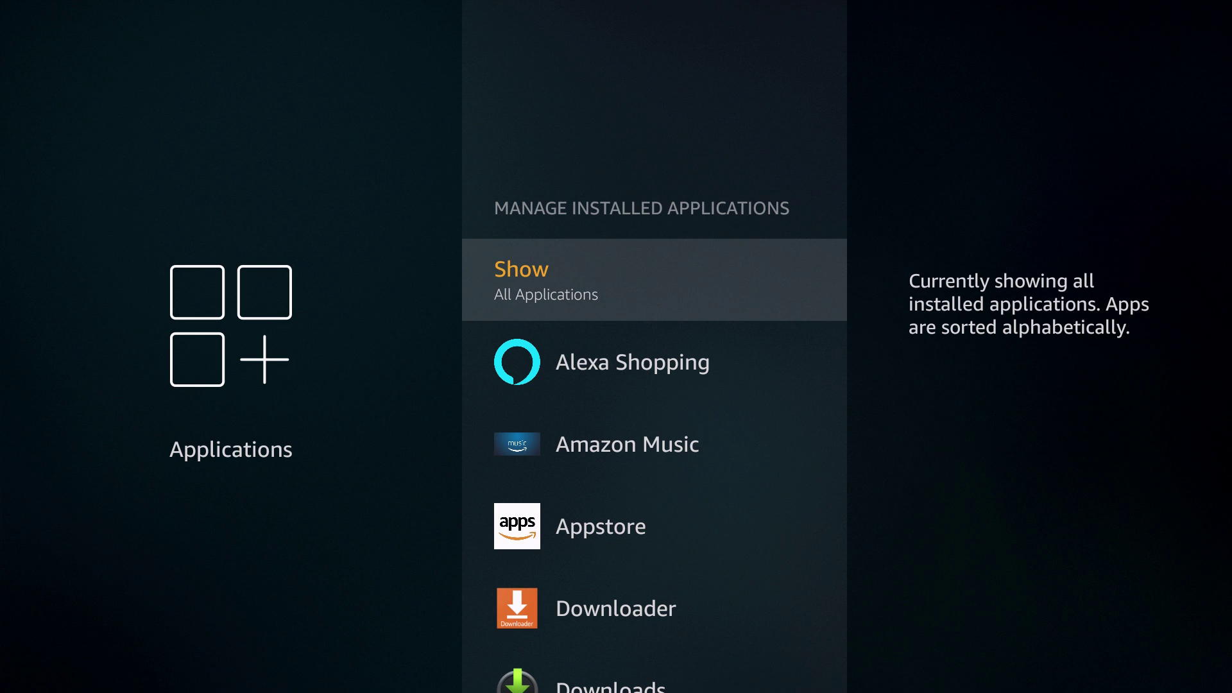
# Step: Find Streams R Us among the installed applications and open its management options
pyautogui.press('Down')
pyautogui.press('Down')
pyautogui.press('Down')
pyautogui.press('Down')
pyautogui.press('Down')
pyautogui.press('Down')
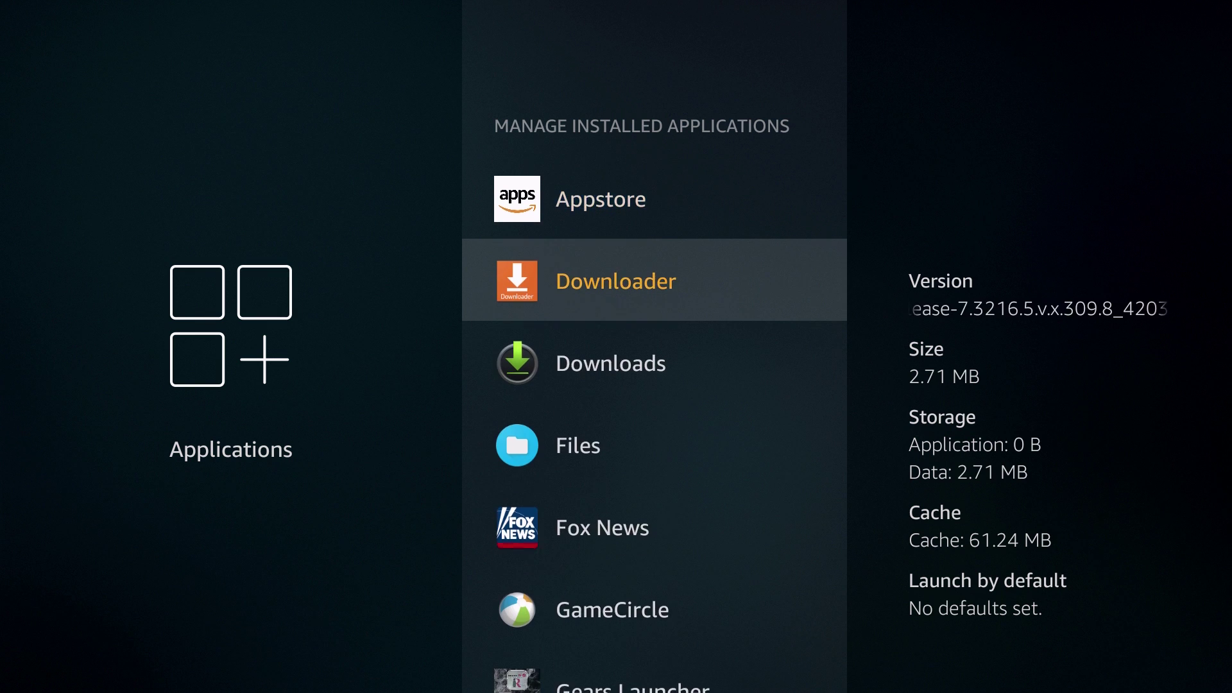
pyautogui.press('Down')
pyautogui.press('Down')
pyautogui.press('Down')
pyautogui.press('Down')
pyautogui.press('Down')
pyautogui.press('Down')
pyautogui.press('Down')
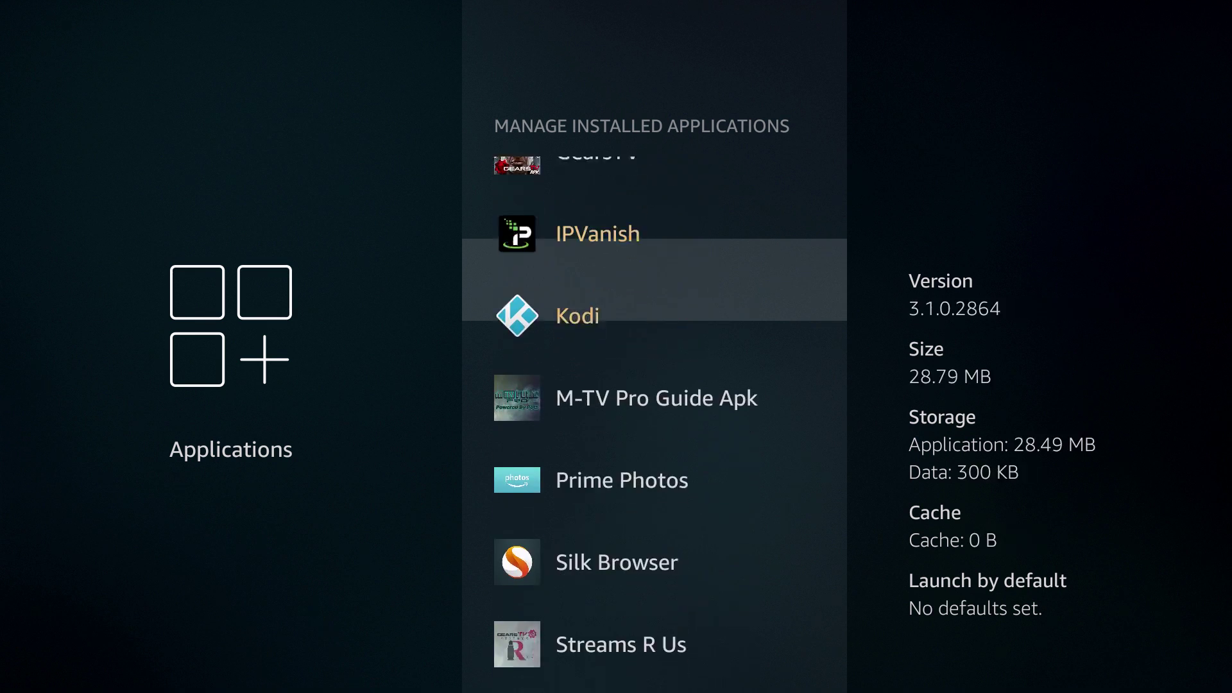
pyautogui.press('Down')
pyautogui.press('Down')
pyautogui.press('Down')
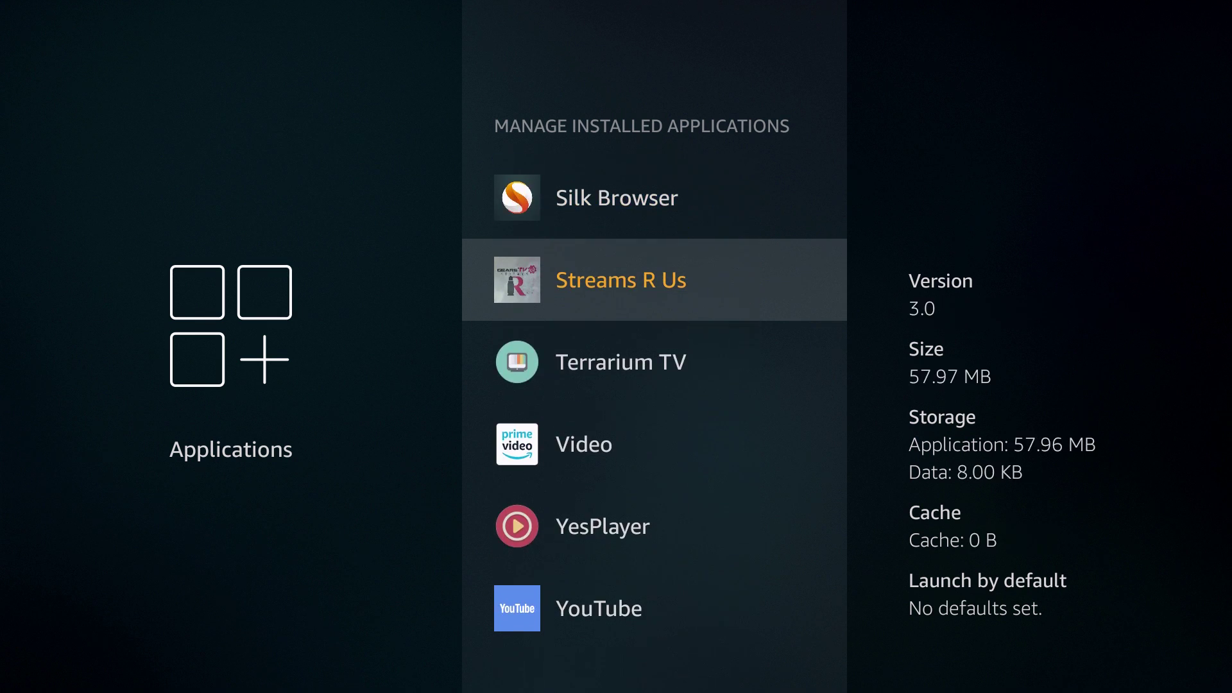
pyautogui.press('Return')
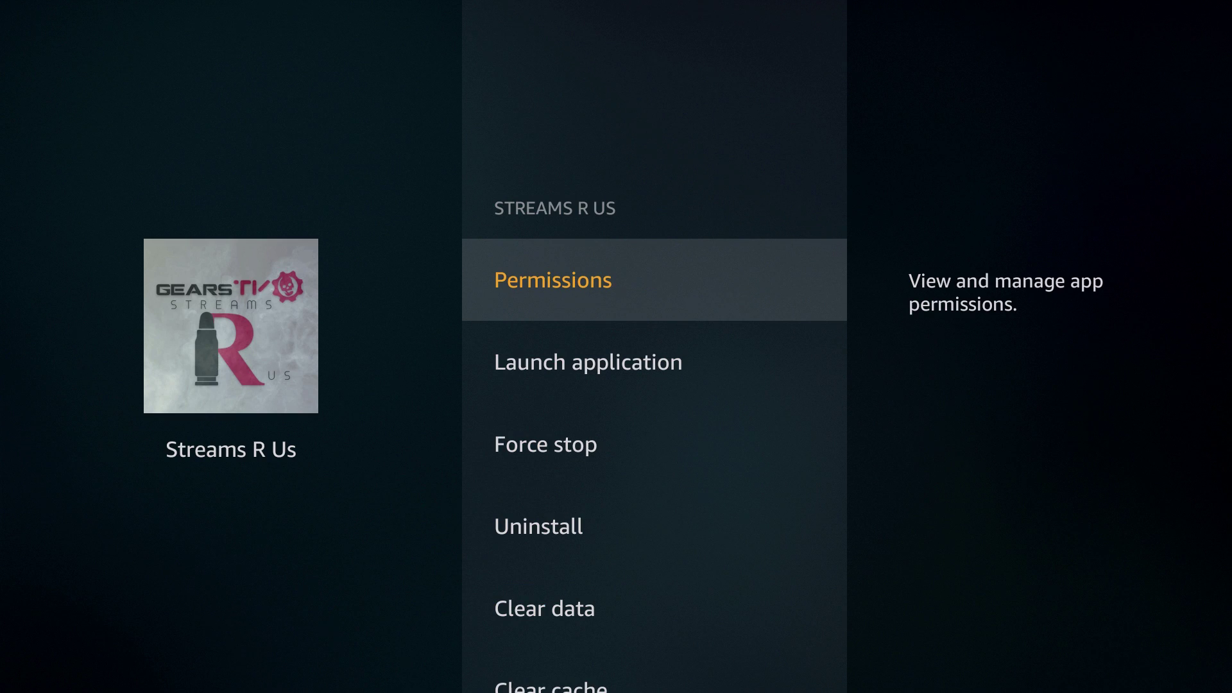
# Step: Review the Streams R Us management options through Clear cache, and launch the application
pyautogui.press('Down')
pyautogui.press('Down')
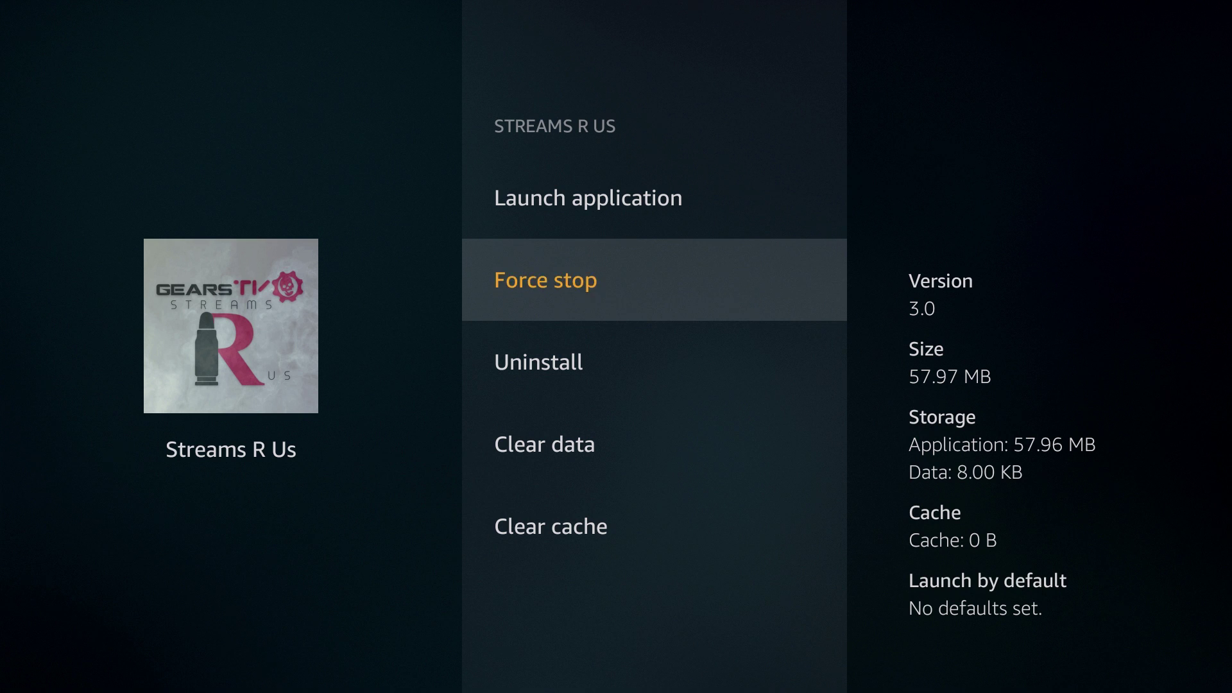
pyautogui.press('Down')
pyautogui.press('Down')
pyautogui.press('Down')
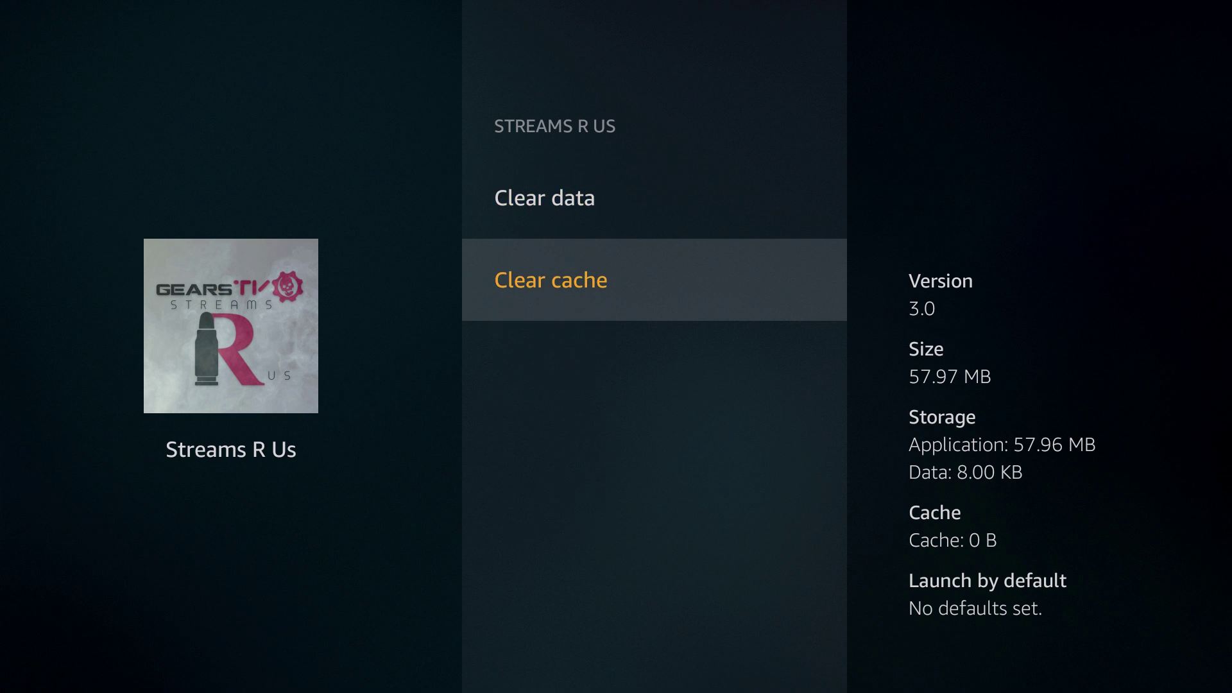
pyautogui.press('Up')
pyautogui.press('Up')
pyautogui.press('Up')
pyautogui.press('Up')
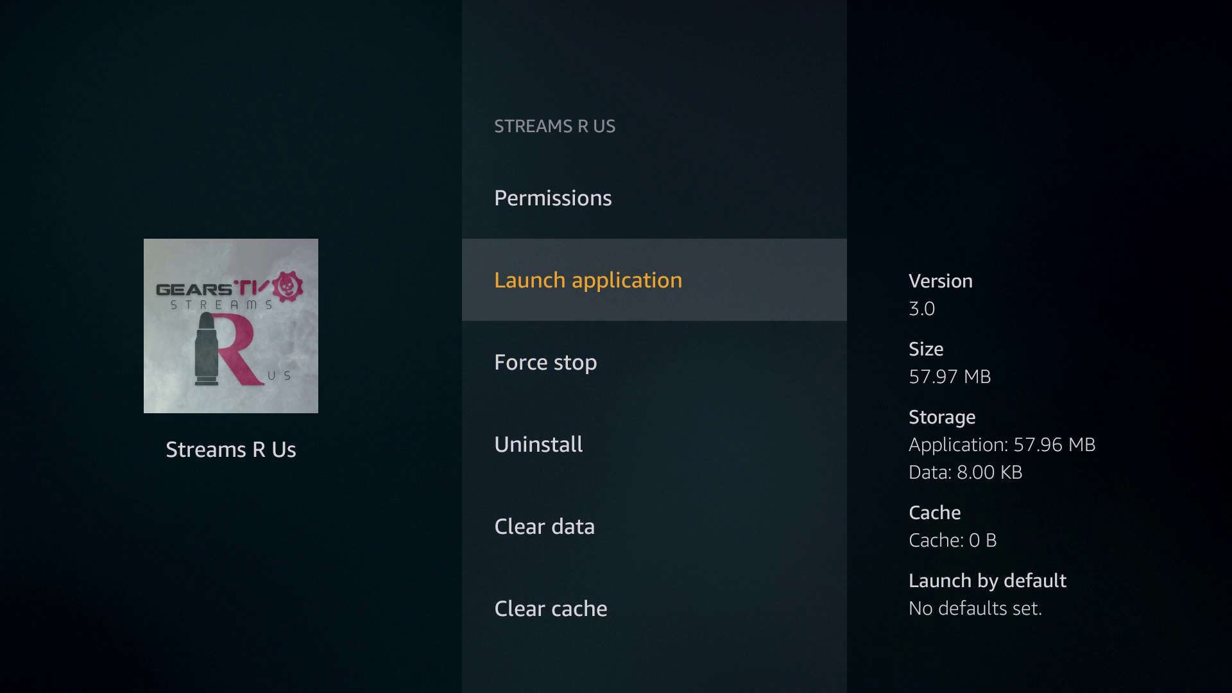
pyautogui.press('Return')
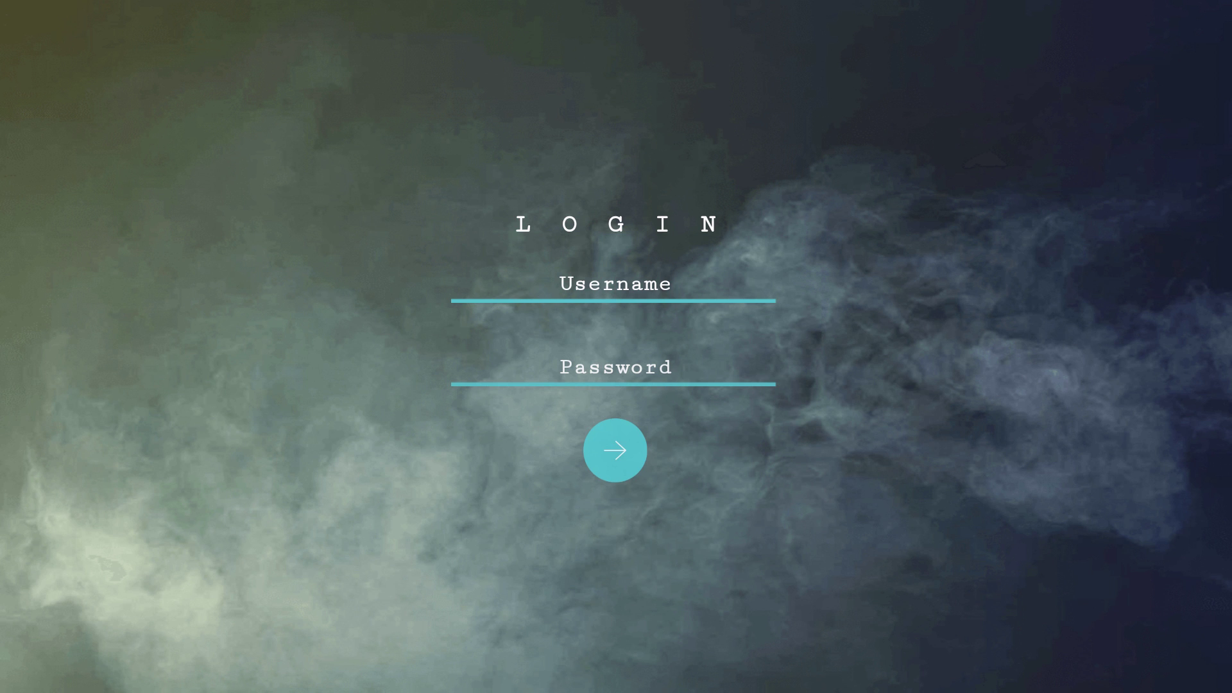
# Step: Open the username entry on the login screen and continue to the password entry with the username left blank
pyautogui.press('Return')
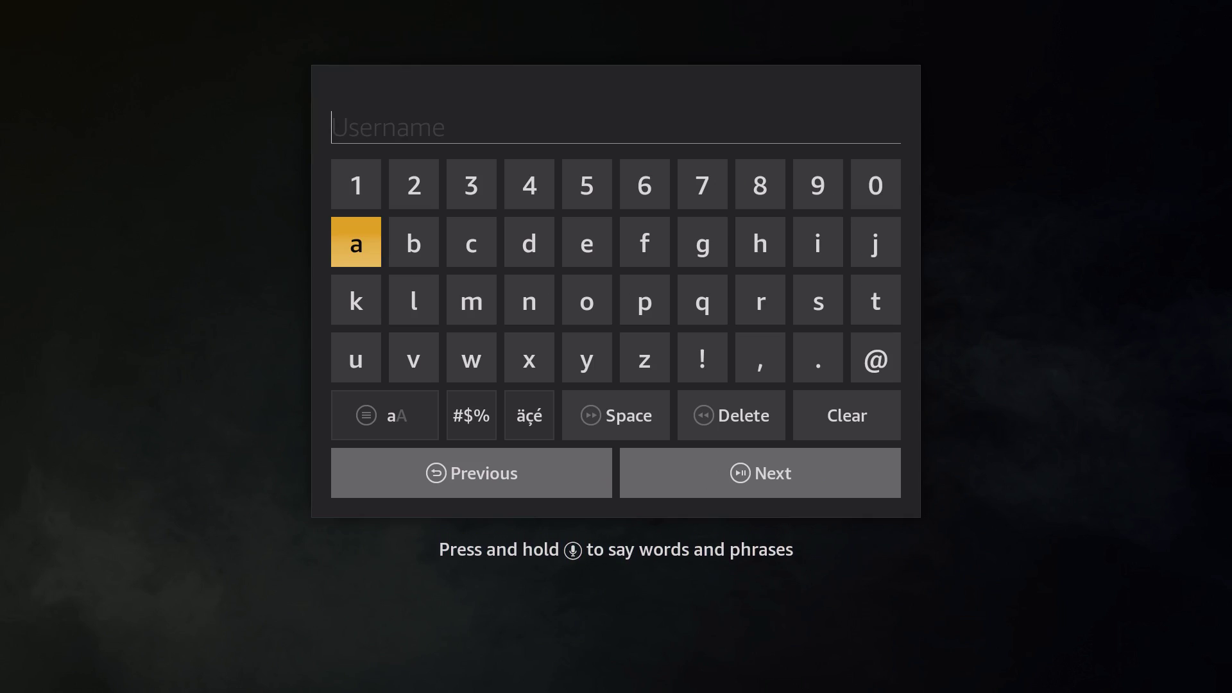
pyautogui.press('Down')
pyautogui.press('Down')
pyautogui.press('Down')
pyautogui.press('Down')
pyautogui.press('Right')
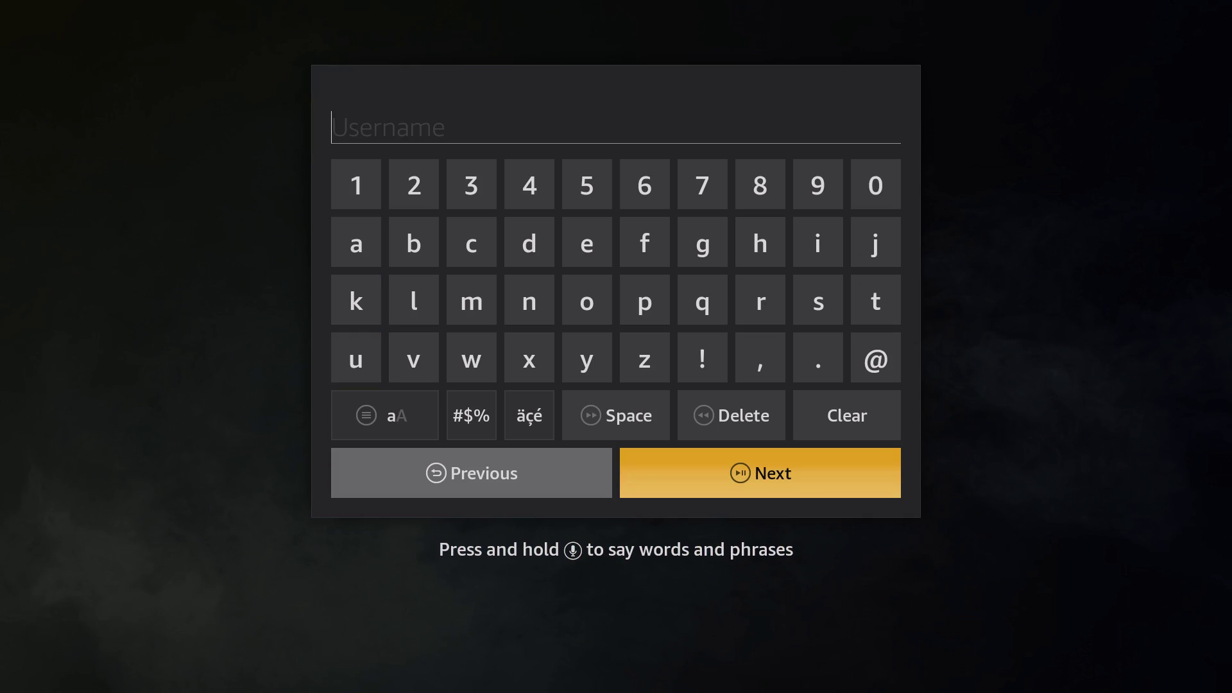
pyautogui.press('Return')
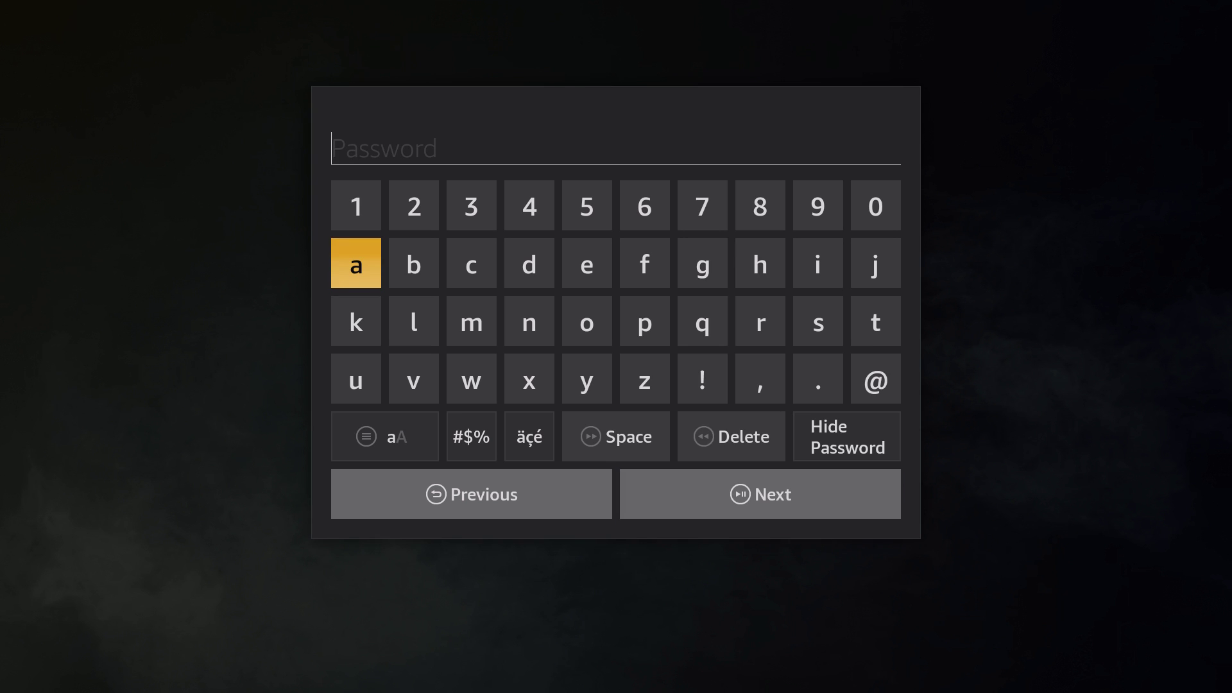
# Step: Leave the password entry blank and proceed past it
pyautogui.press('Down')
pyautogui.press('Down')
pyautogui.press('Down')
pyautogui.press('Down')
pyautogui.press('Right')
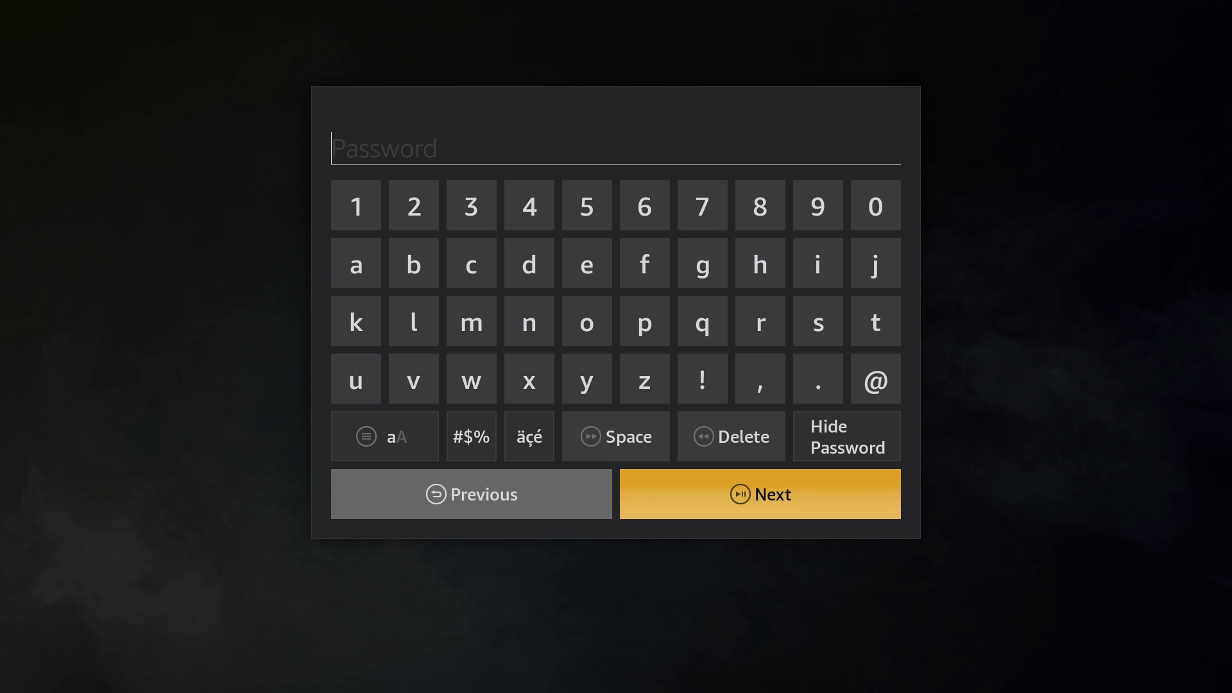